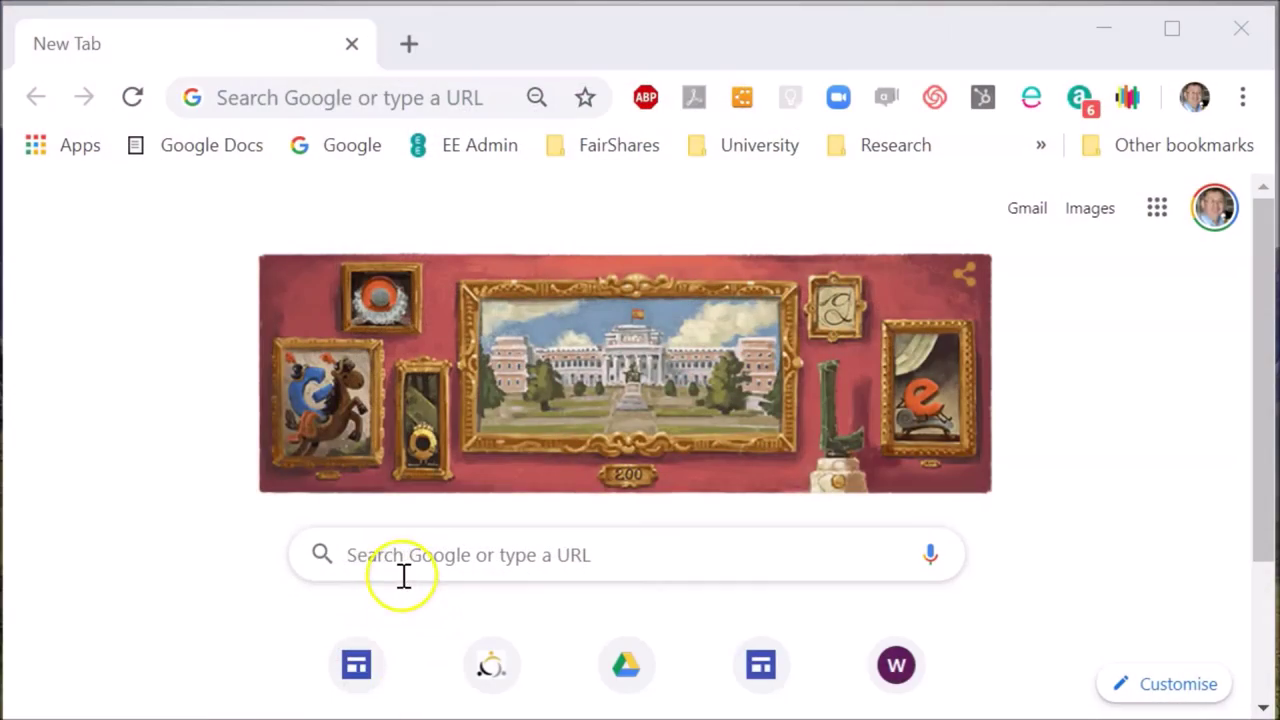
Load fairshares.coop/social-enterprise-survey and launch its survey form in a new tab with Take the Survey.
left_click(391, 563)
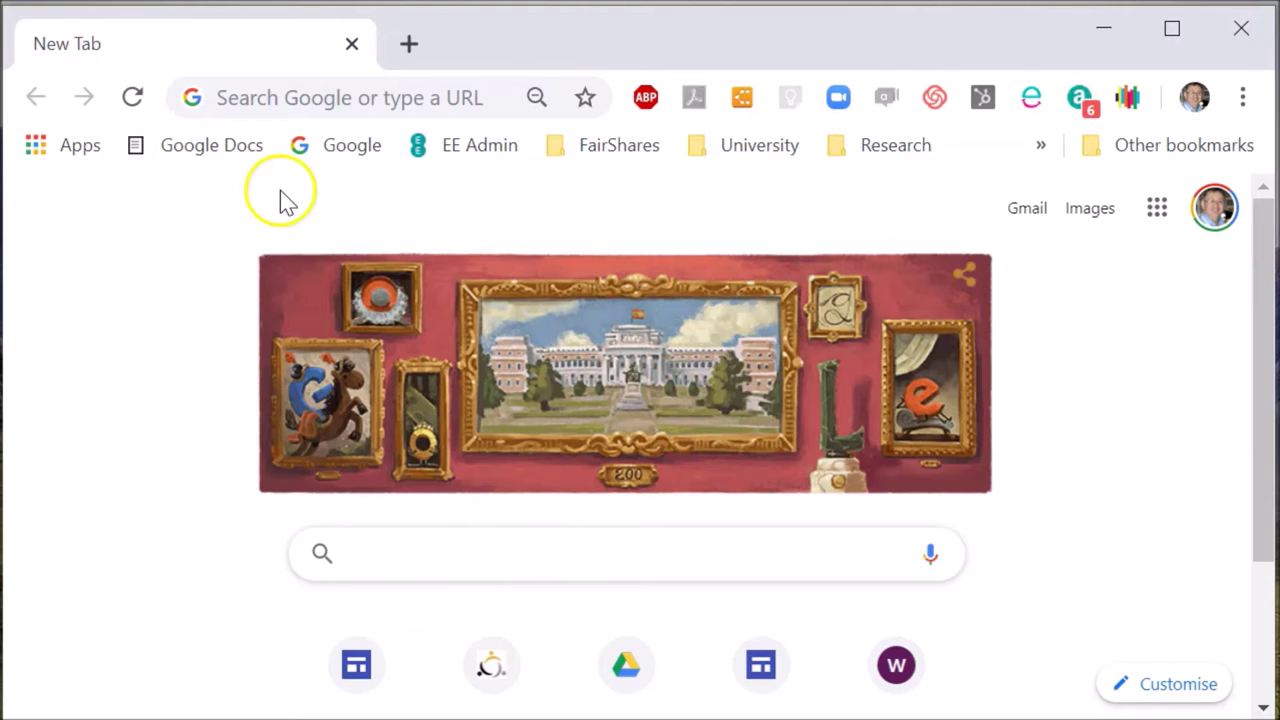
left_click(245, 96)
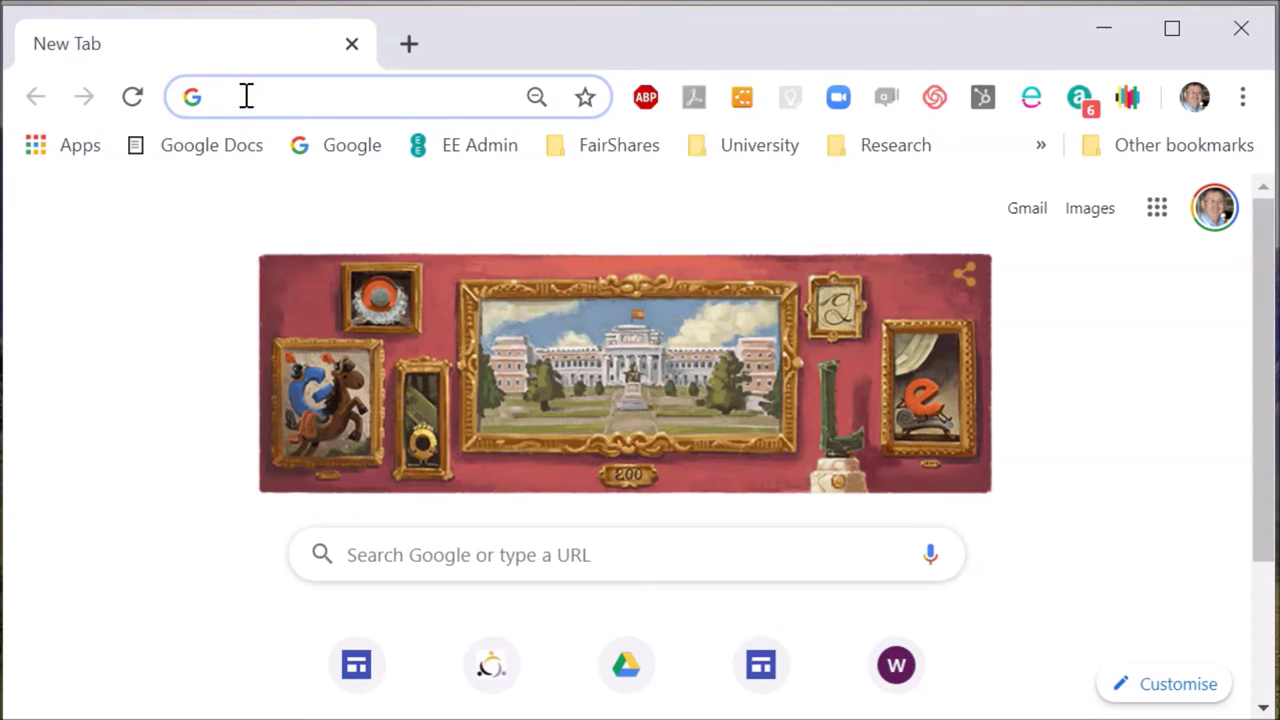
type("fairshares.")
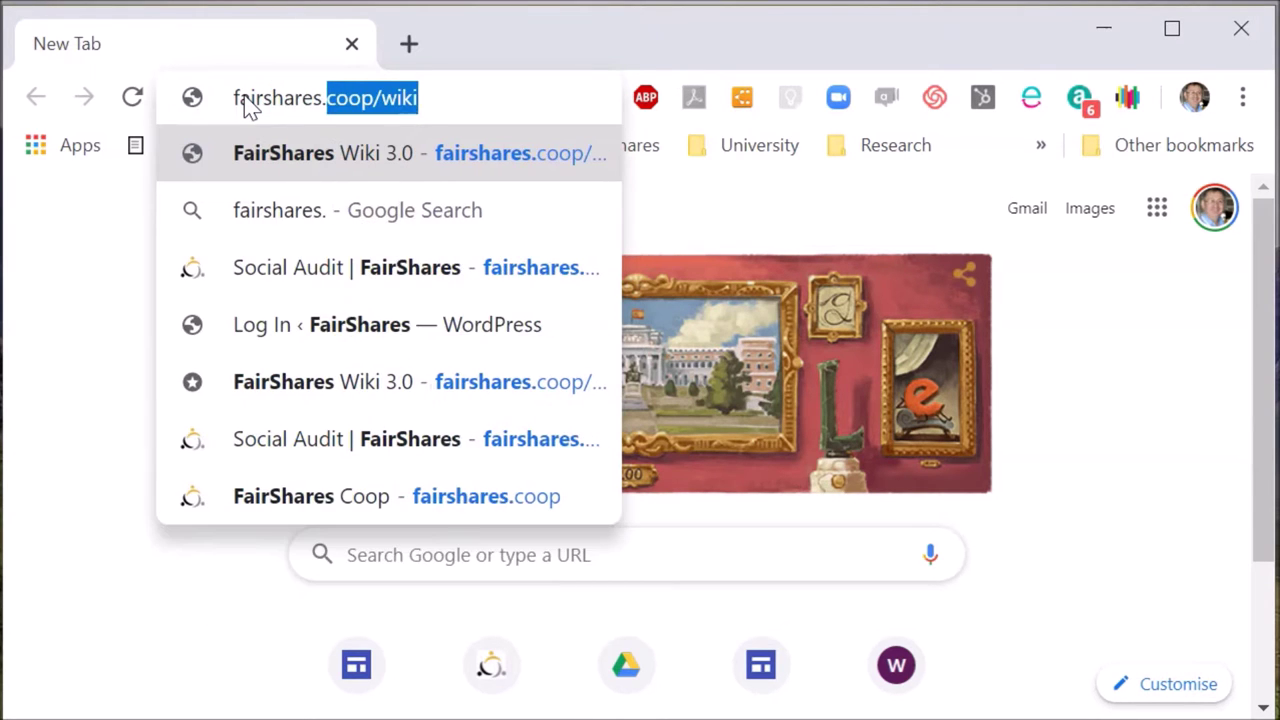
type("coop/soc")
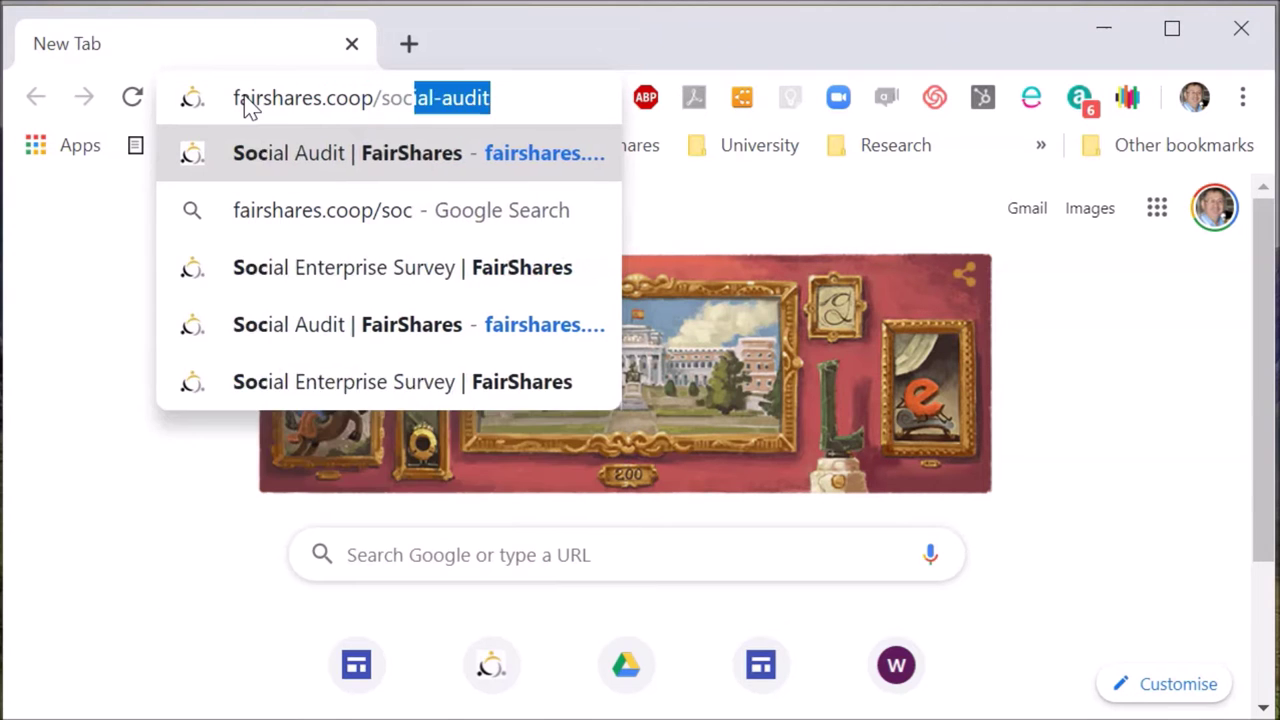
type("ai")
key("BackSpace")
type("ial-")
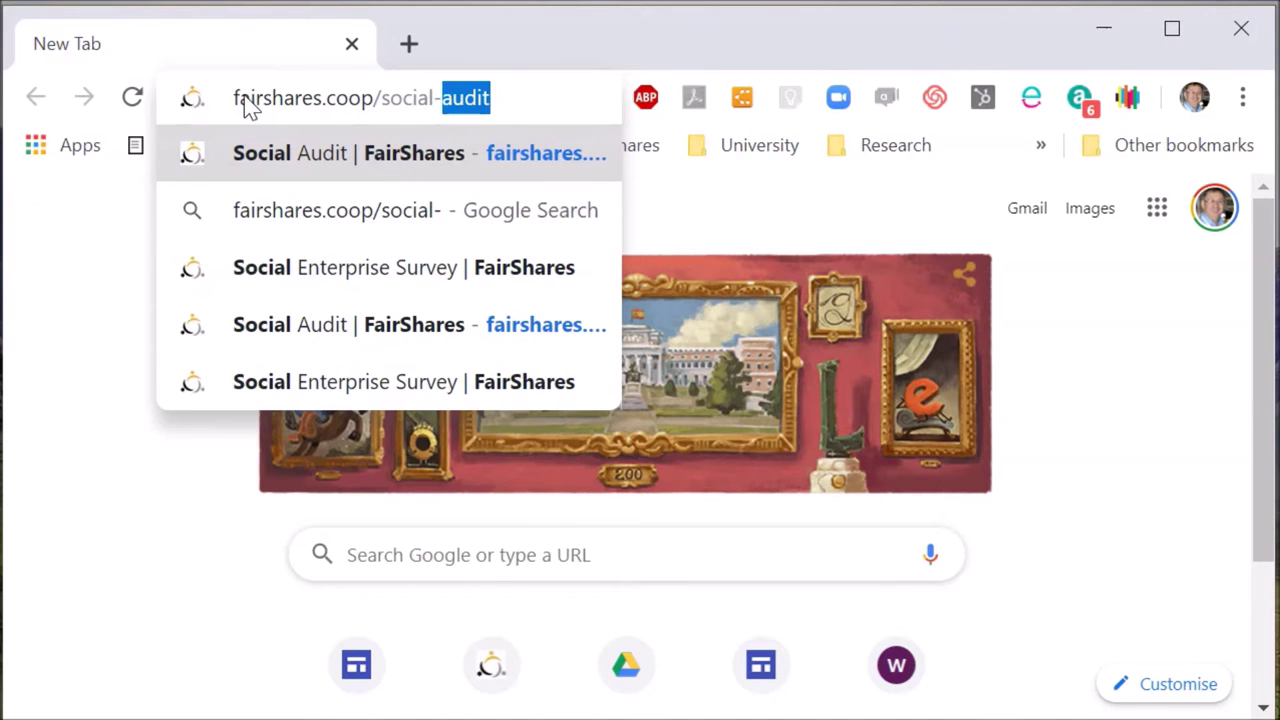
type("enterprise-survey")
key("Return")
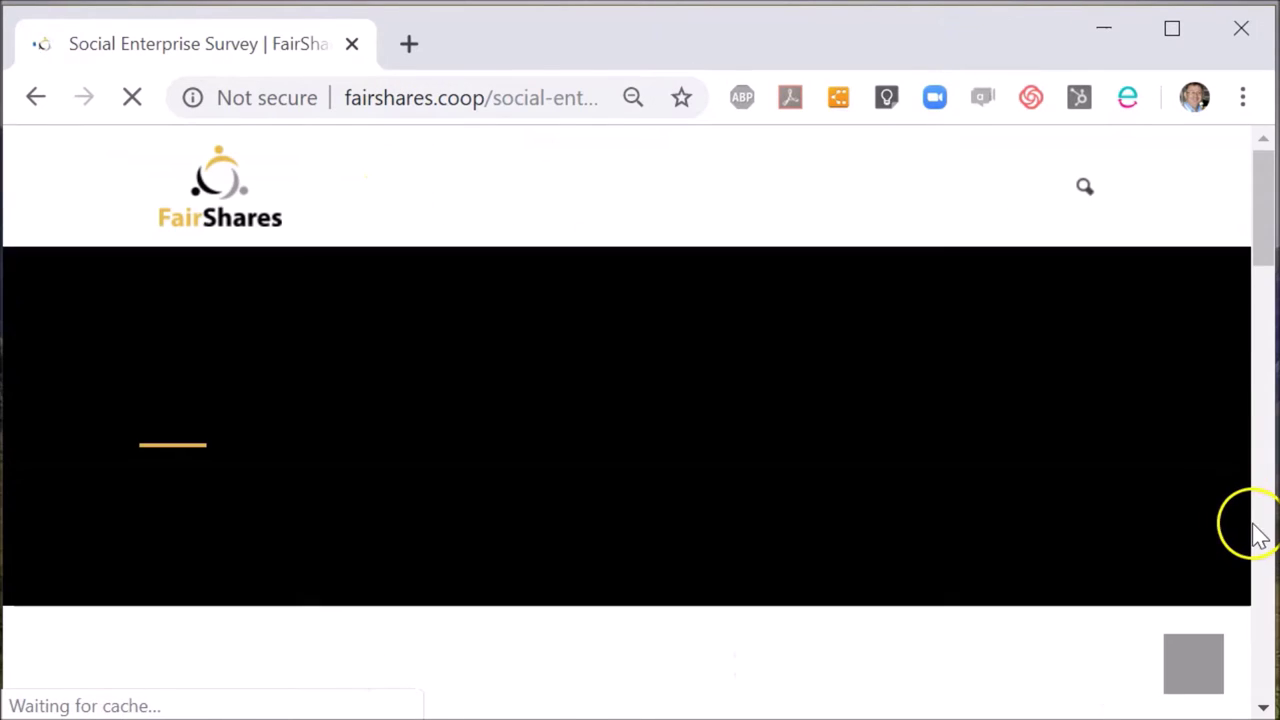
left_click(1263, 535)
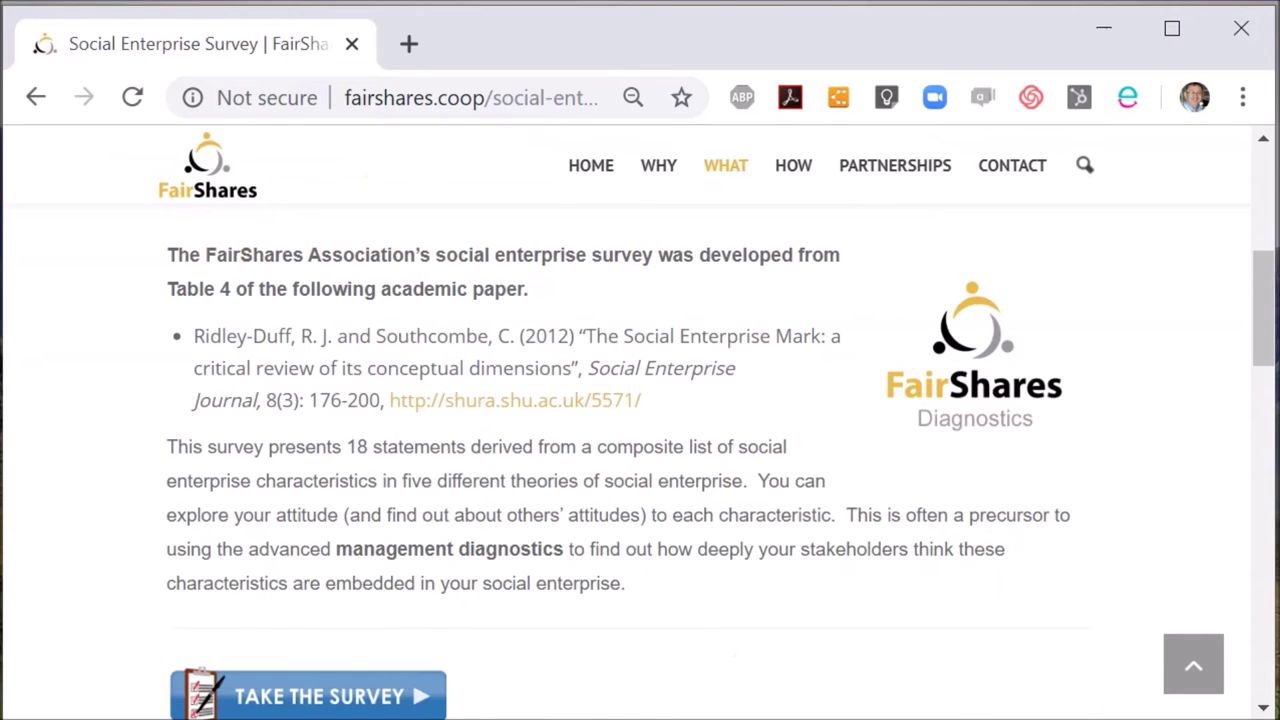
left_click(365, 704)
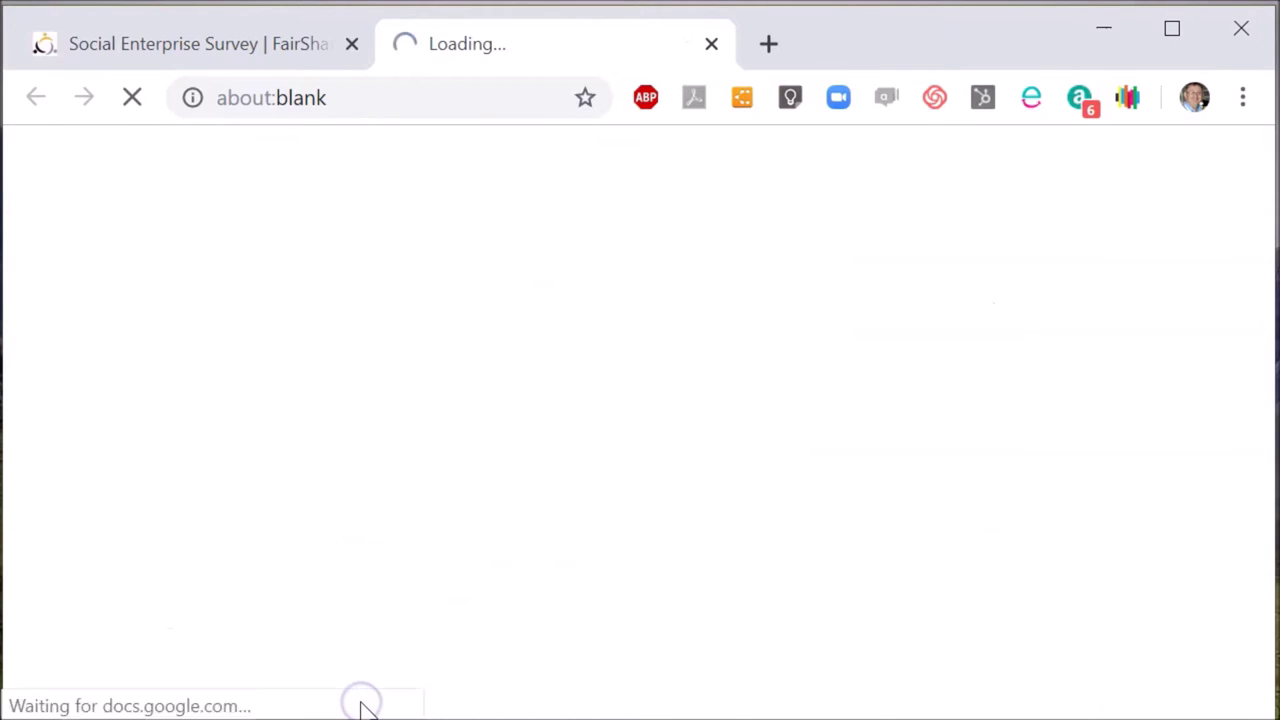
Fill the survey's email field with a saved email address.
left_click_drag(1265, 305, 1266, 457)
left_click(468, 657)
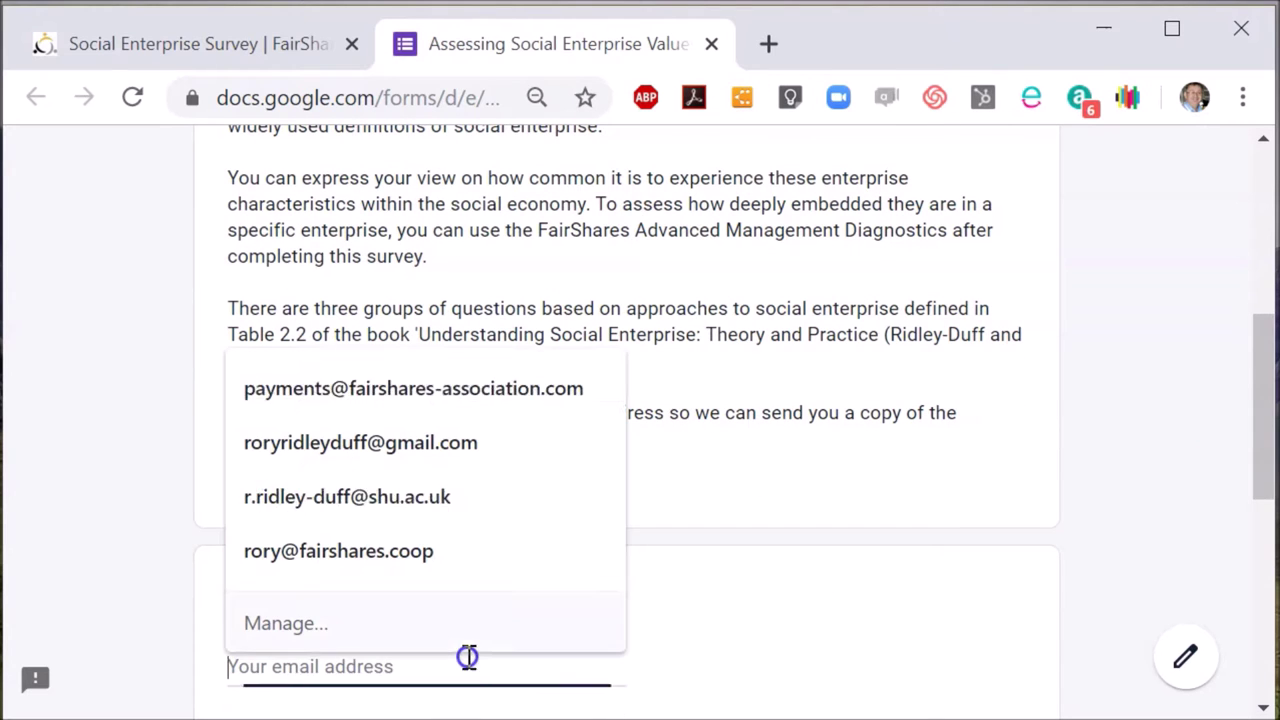
type("rory")
left_click(351, 452)
Agree to the Creative Commons licence, keep Trial as usage type, and reach Theoretical perspective.
scroll(351, 457, "down", 5)
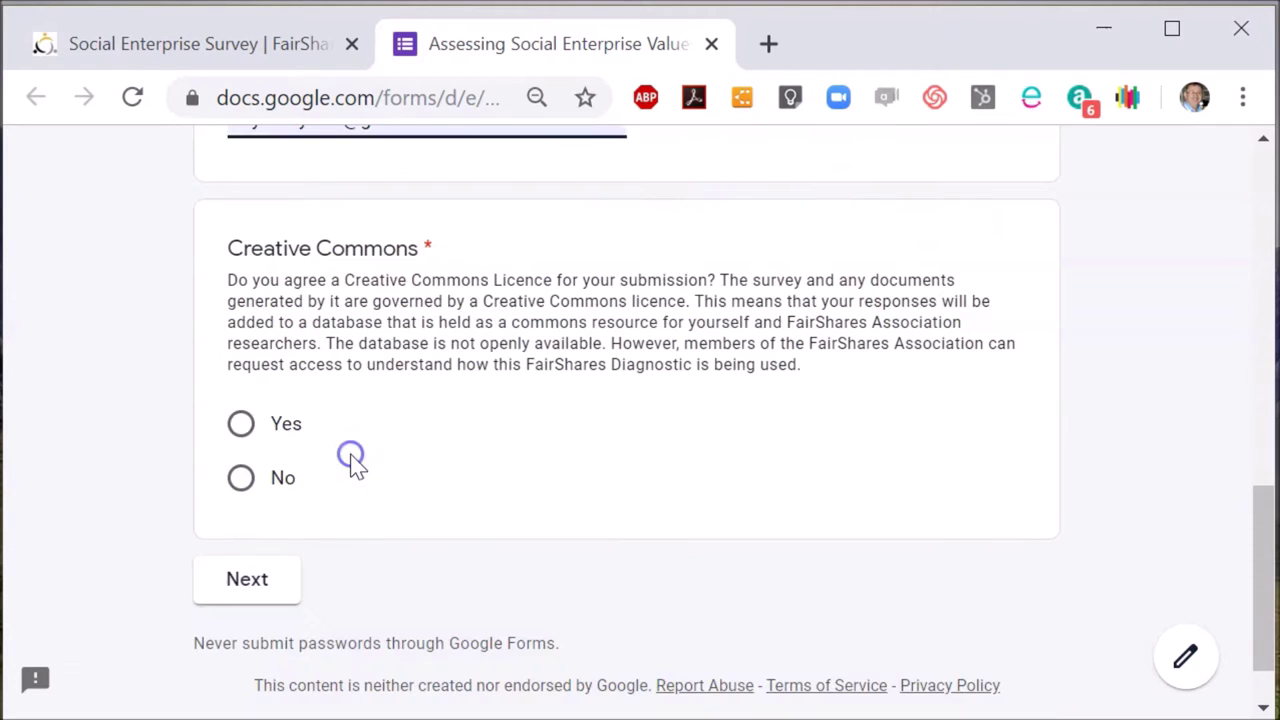
left_click(281, 437)
left_click(247, 577)
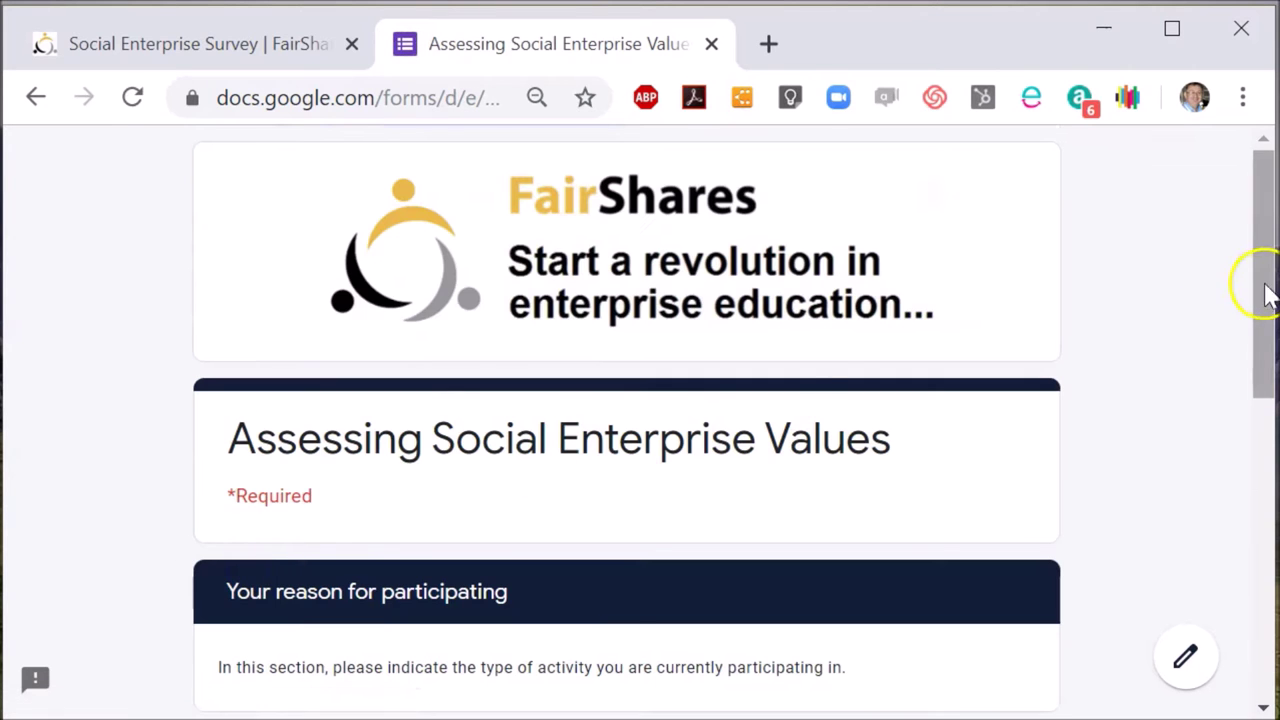
left_click_drag(1262, 298, 1260, 514)
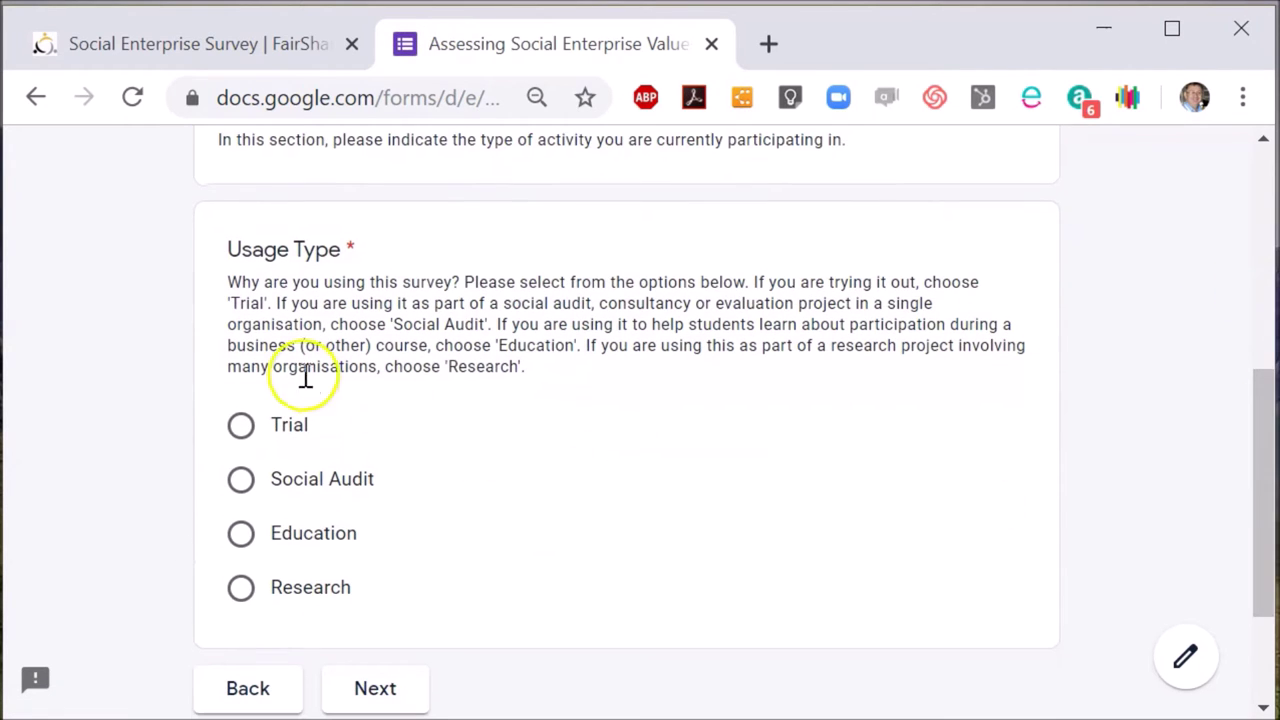
left_click(375, 690)
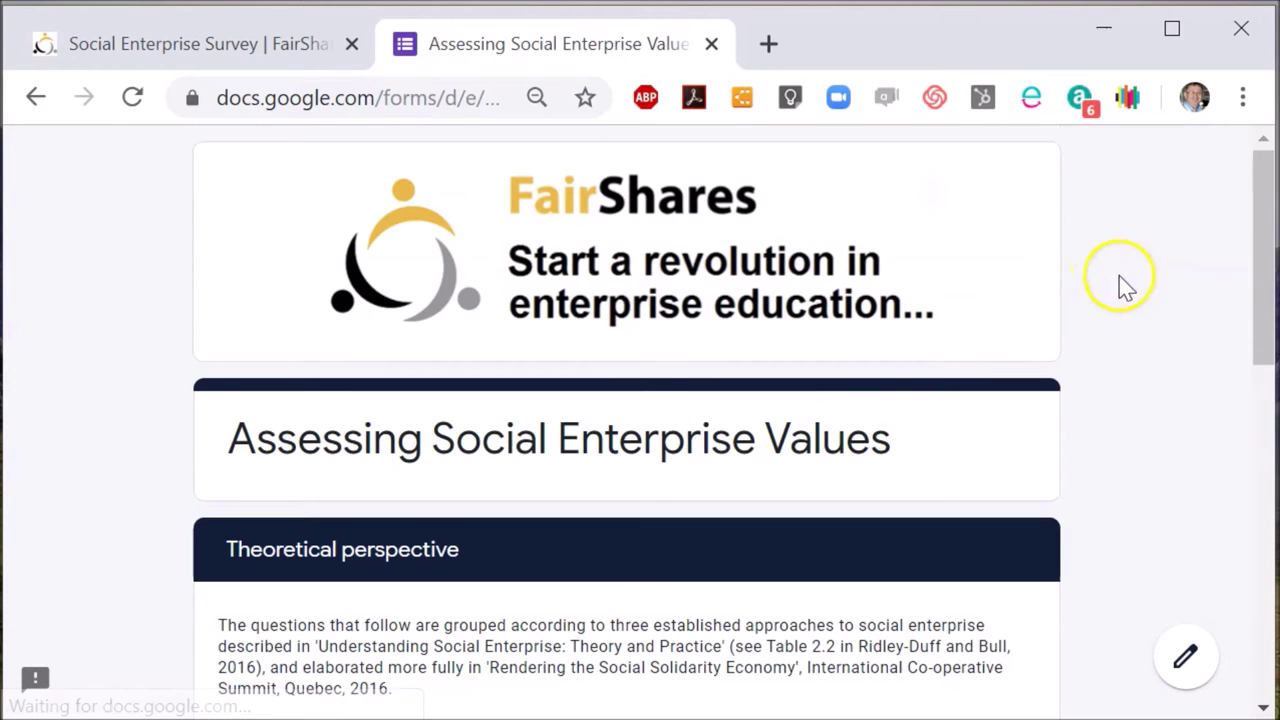
Read through the Theoretical perspective descriptions of CTAs, CMEs and SRBs, then continue to the CTA questions.
left_click_drag(1260, 288, 1250, 420)
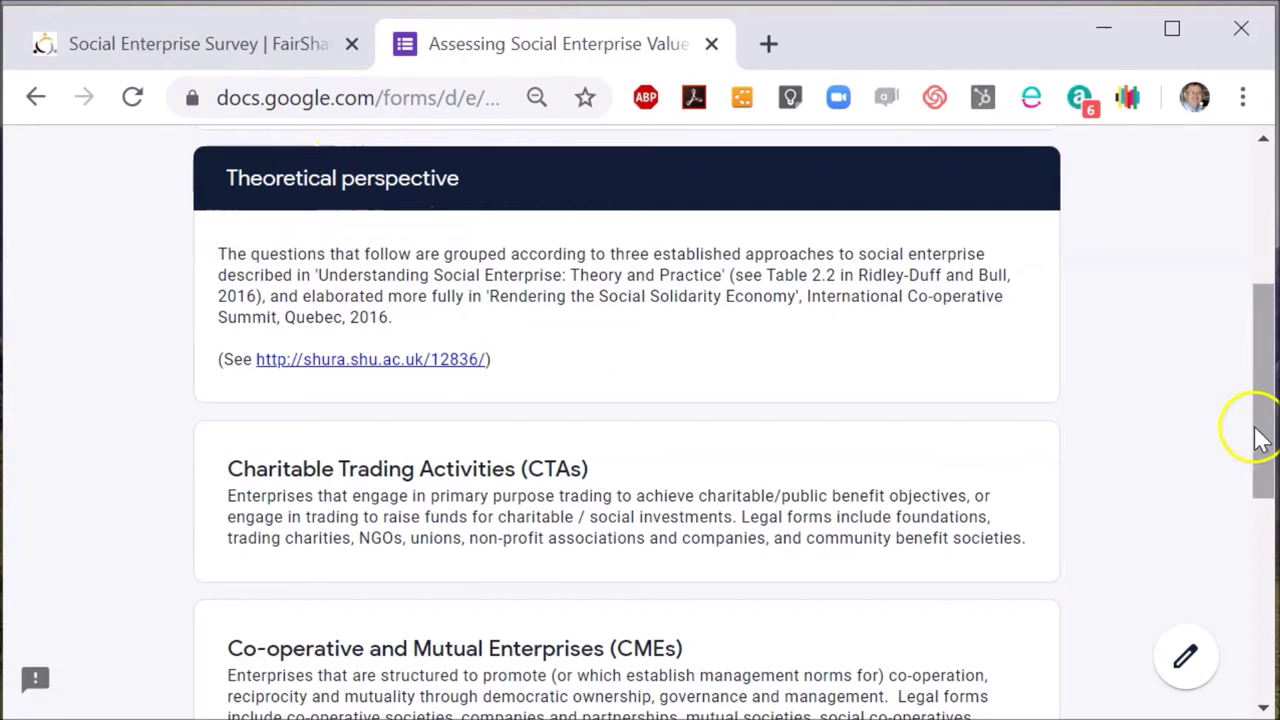
left_click_drag(1262, 440, 1258, 466)
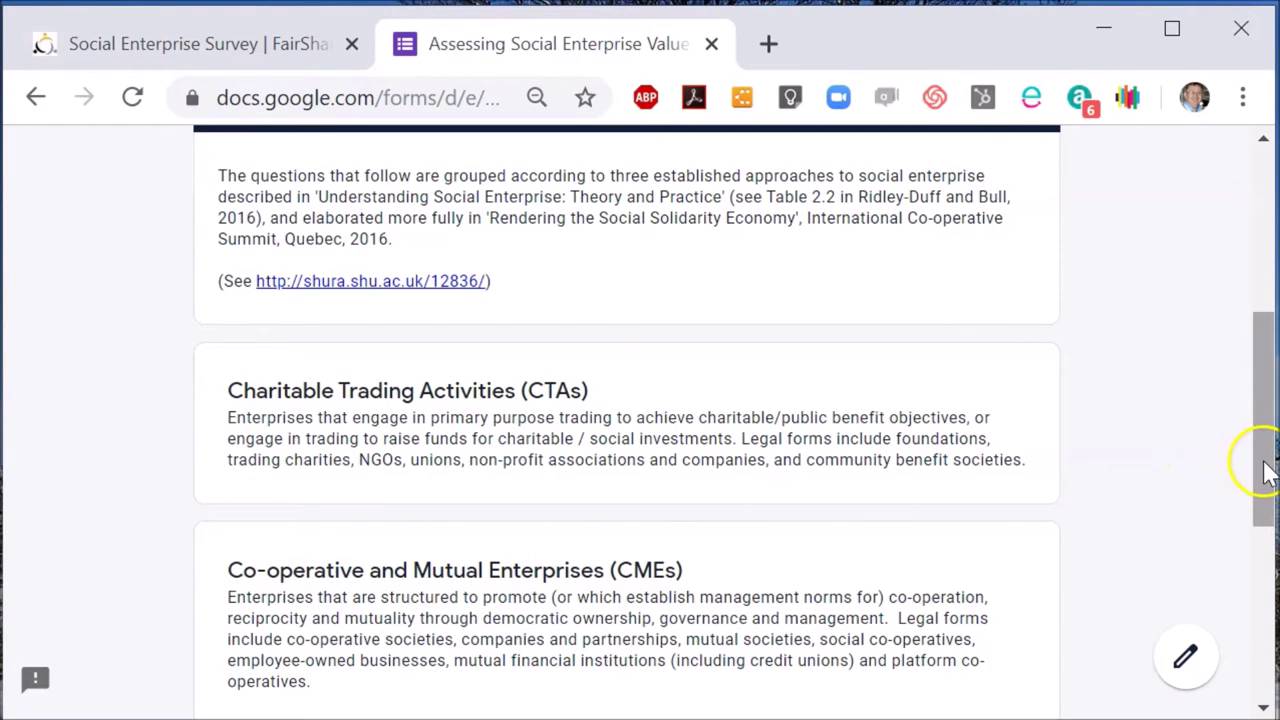
left_click_drag(1266, 463, 1245, 597)
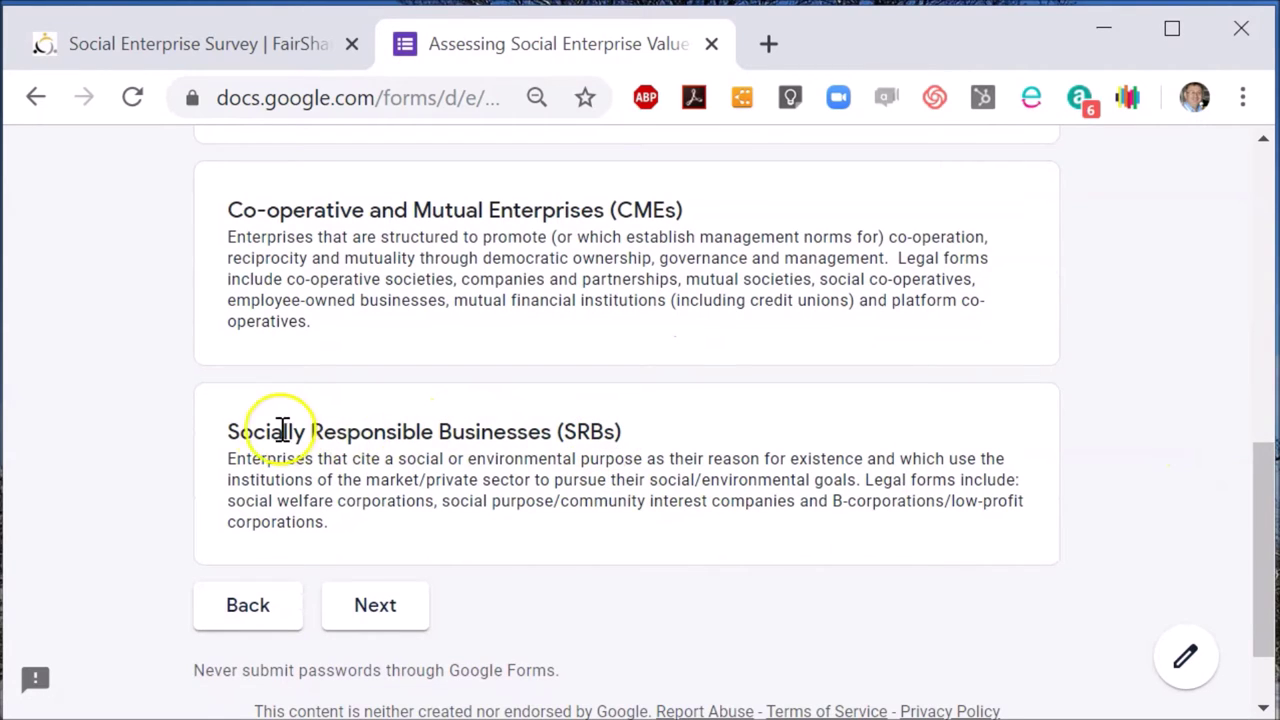
left_click(378, 608)
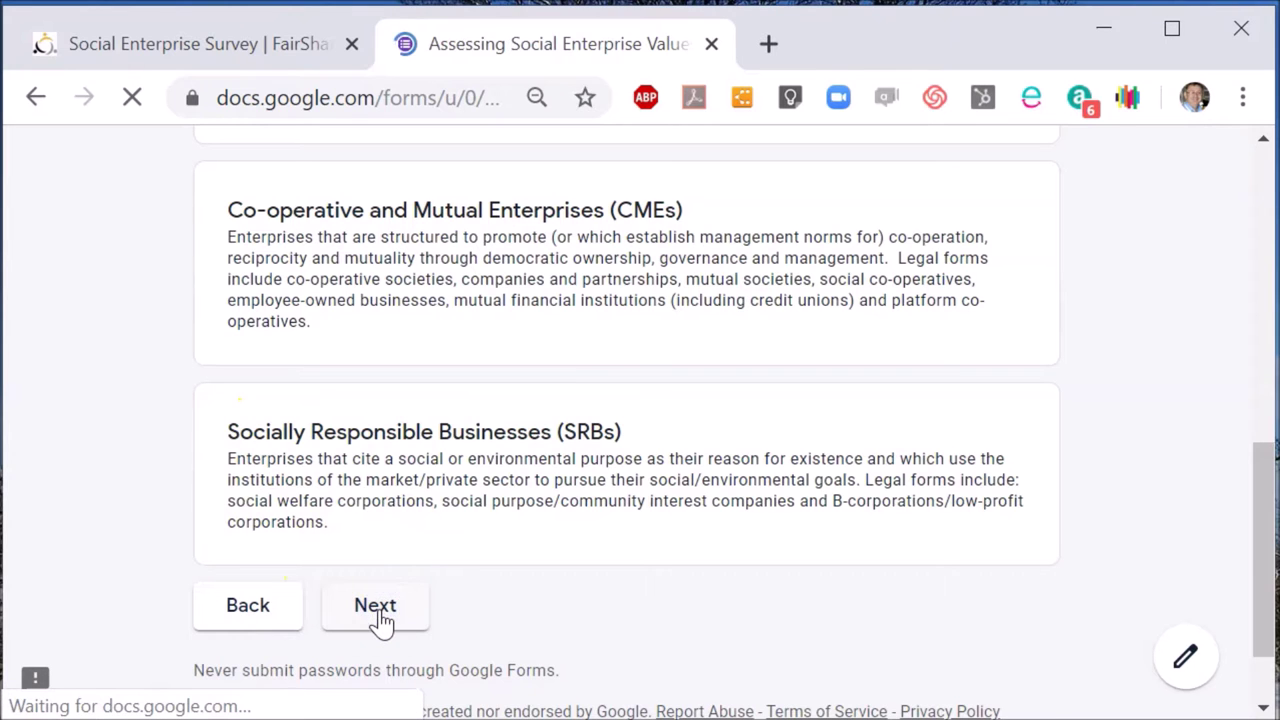
Rate CTA rows: clear statements, reinvest surplus, for-profit mind set Most; production, member needs Some.
left_click_drag(1263, 245, 1260, 404)
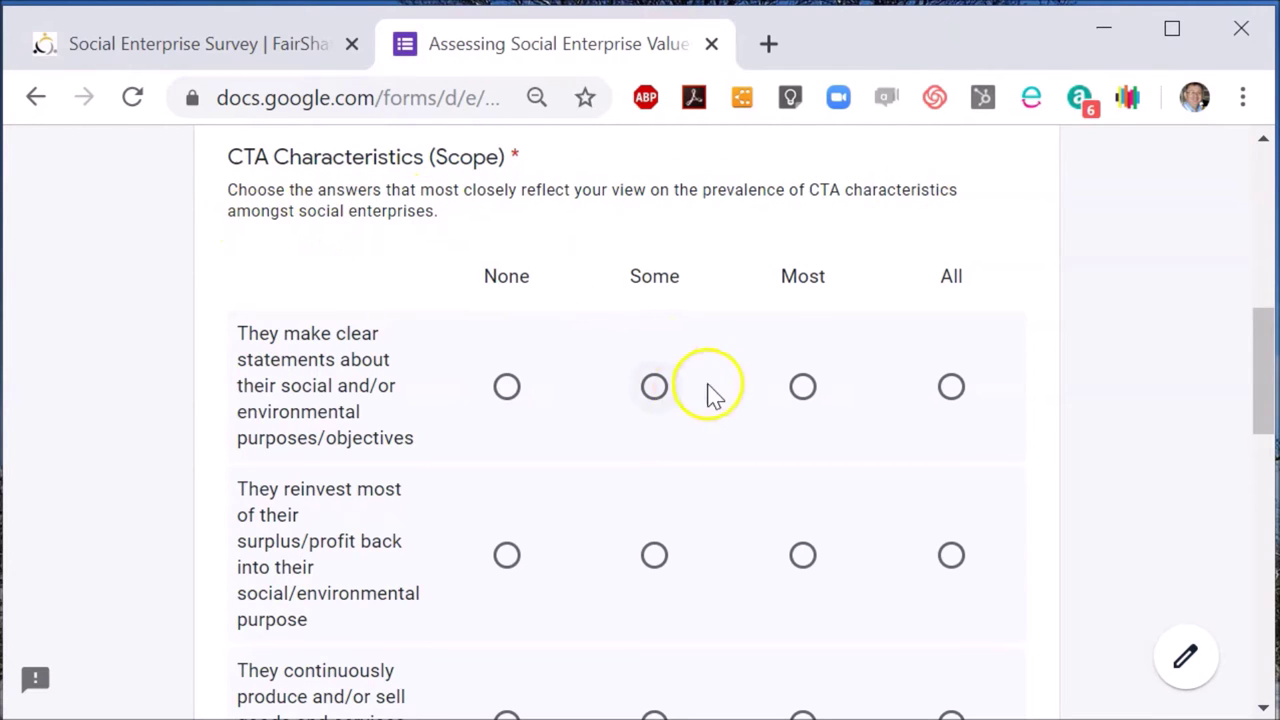
left_click(802, 388)
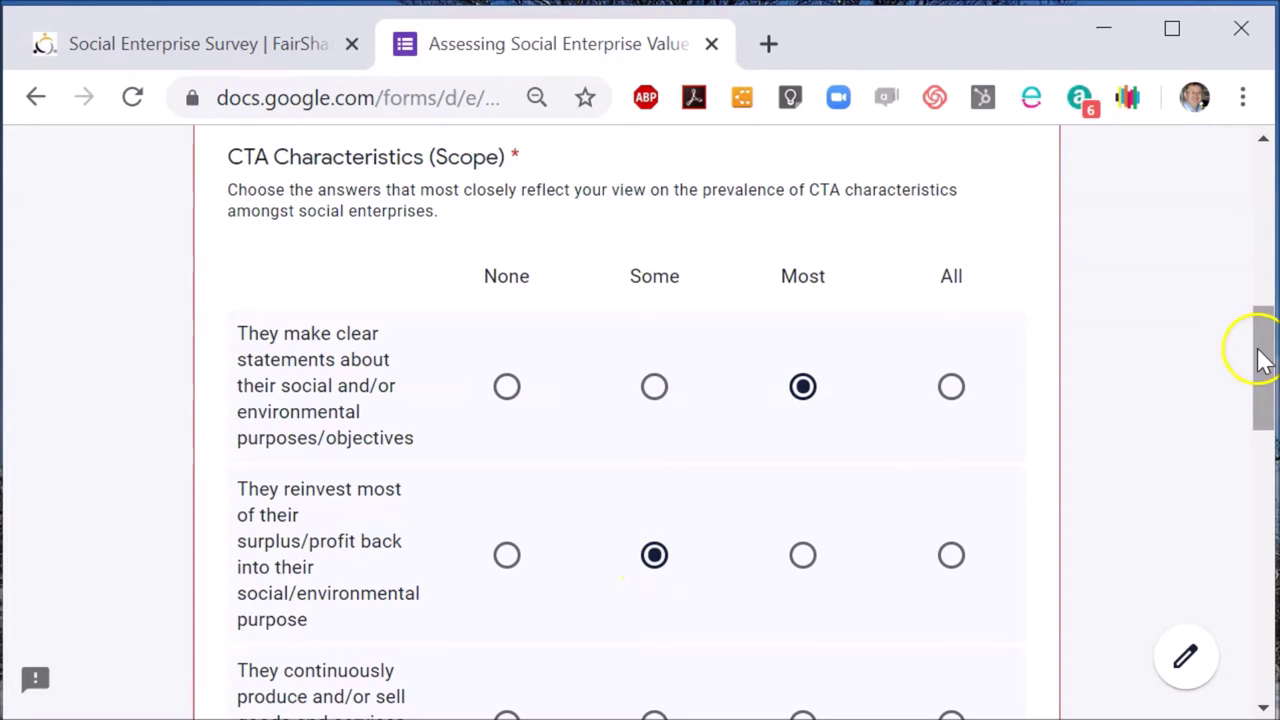
mouse_move(1262, 366)
left_mouse_down()
mouse_move(1260, 422)
mouse_move(1260, 390)
left_mouse_up()
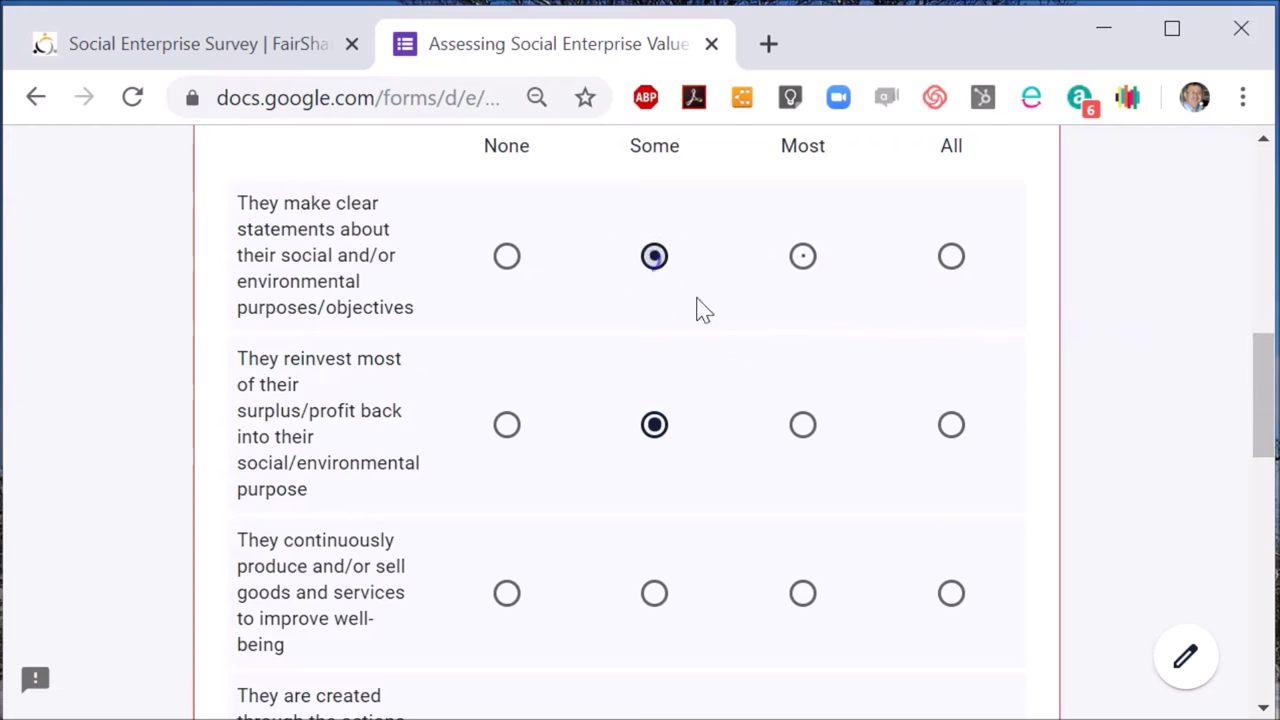
left_click(803, 422)
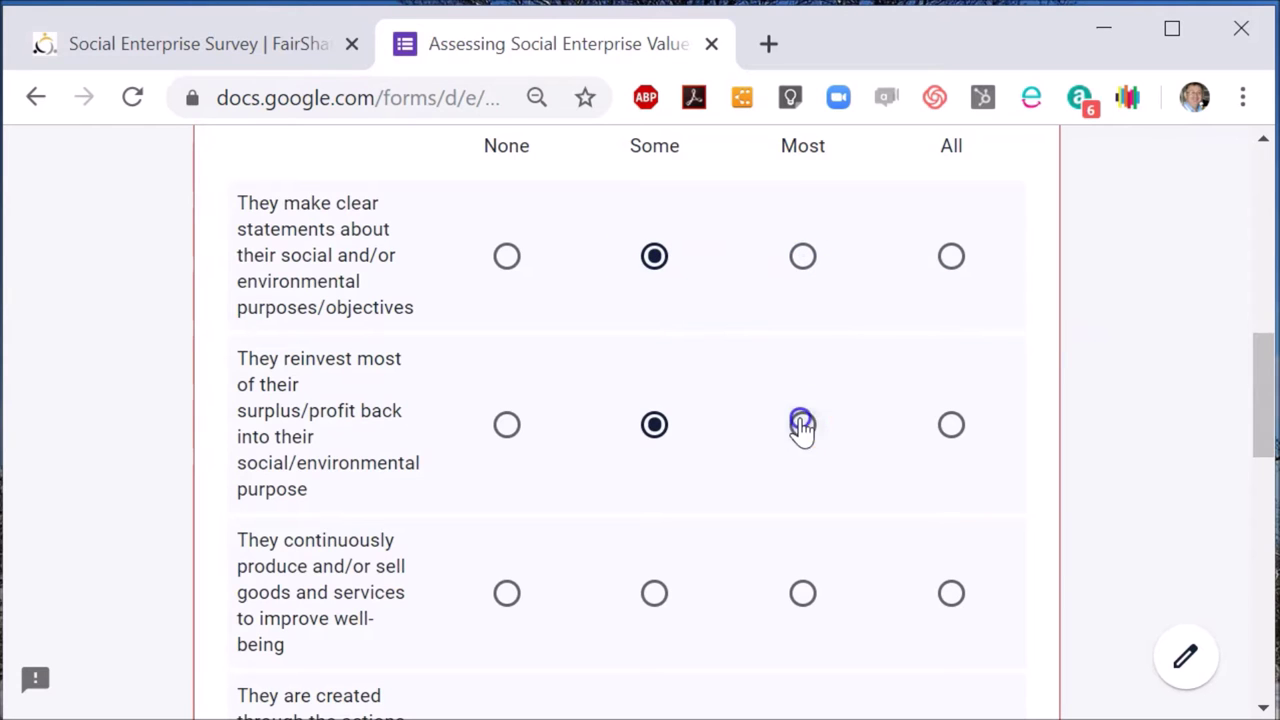
left_click(654, 596)
left_click_drag(1260, 434, 1257, 500)
left_click(654, 588)
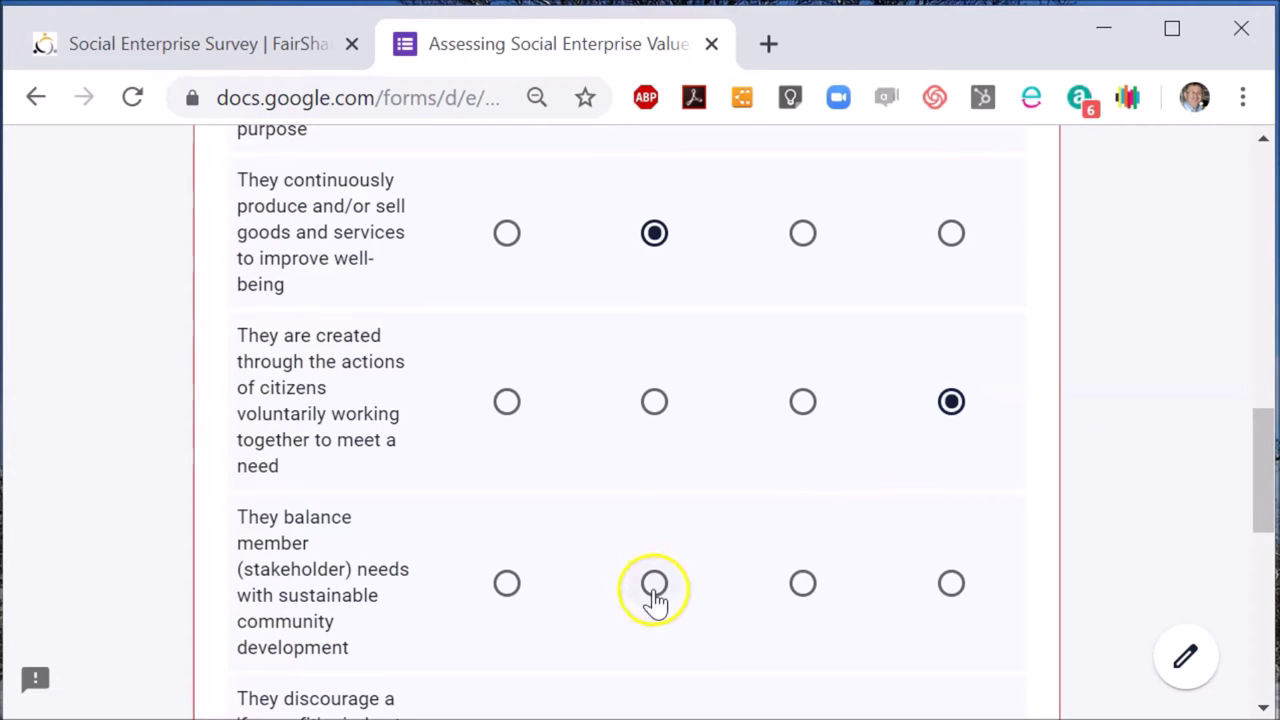
left_click_drag(1265, 520, 1260, 580)
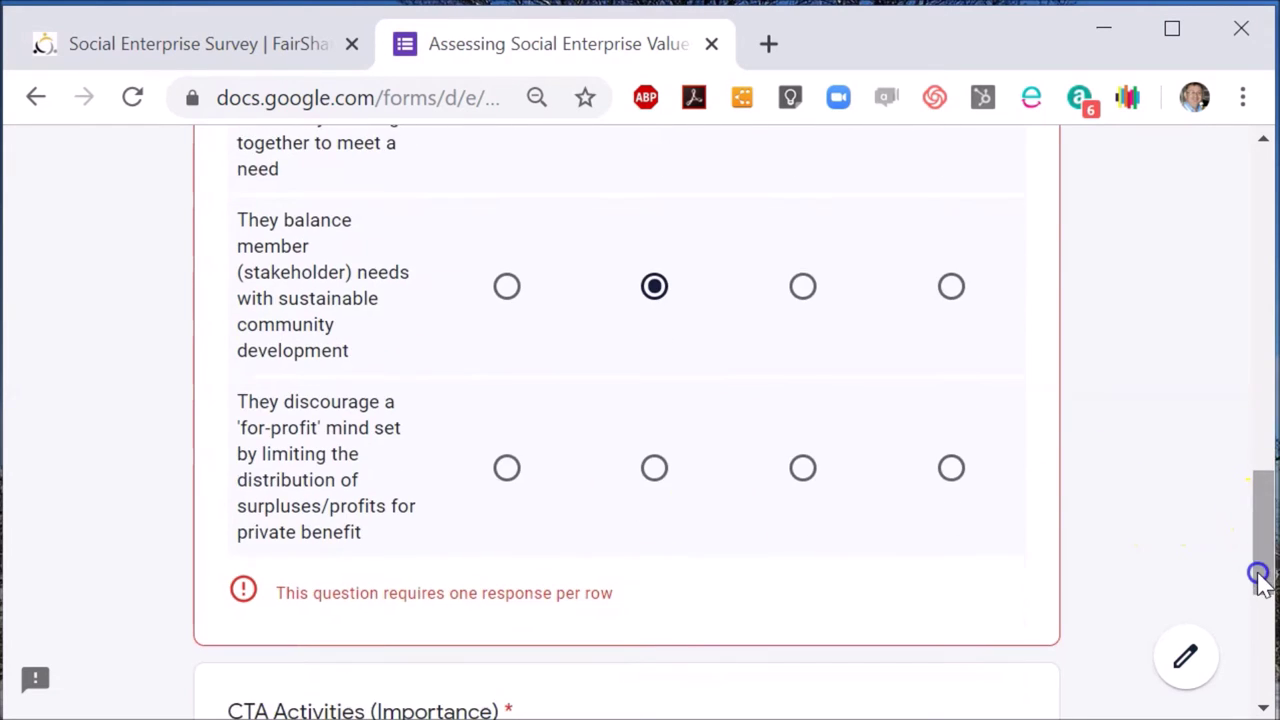
left_click(810, 484)
Rate CTA Activities importance 4 and continue to the Co-operative and Mutual Enterprises section.
left_click_drag(1265, 560, 1218, 400)
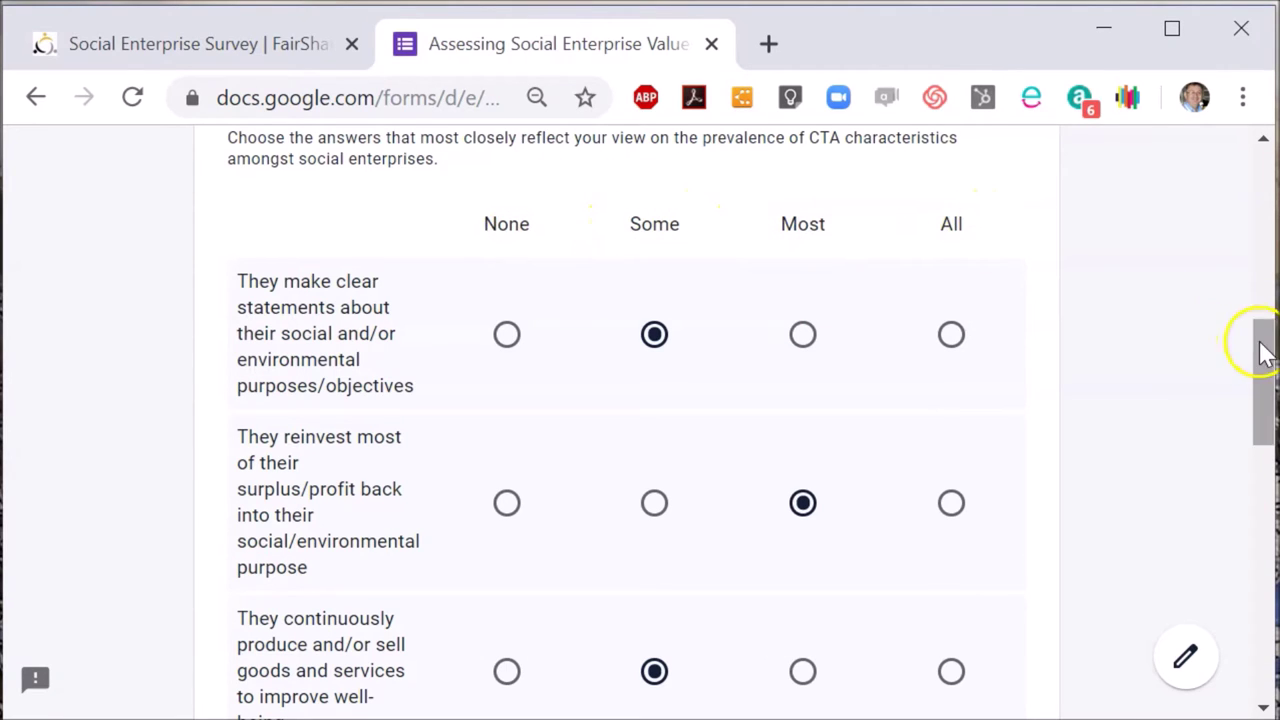
left_click_drag(1263, 360, 1266, 583)
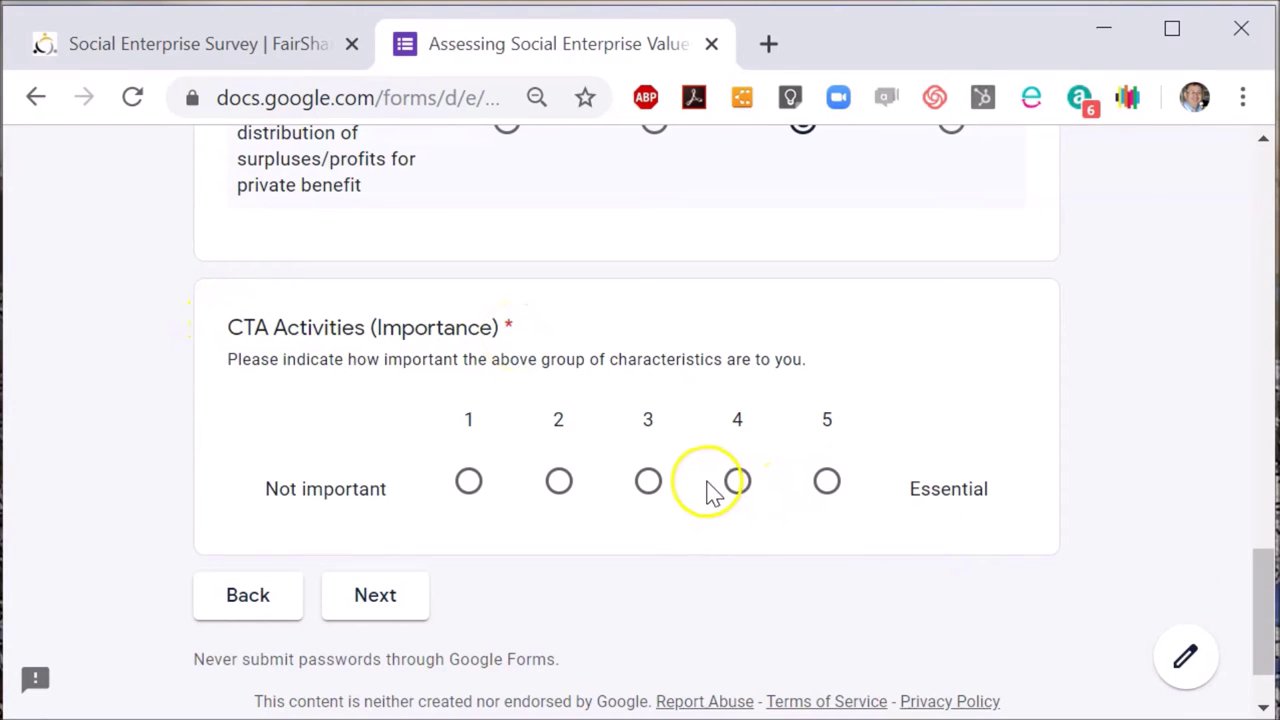
left_click(738, 483)
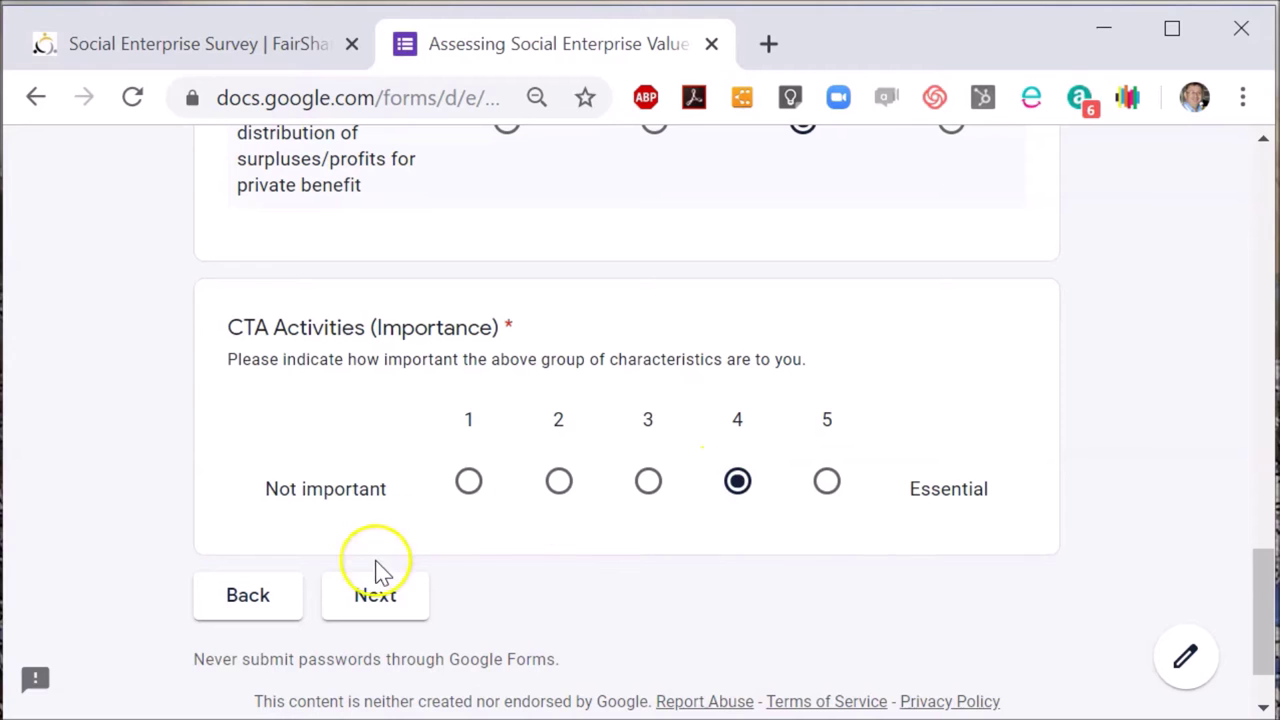
left_click(370, 594)
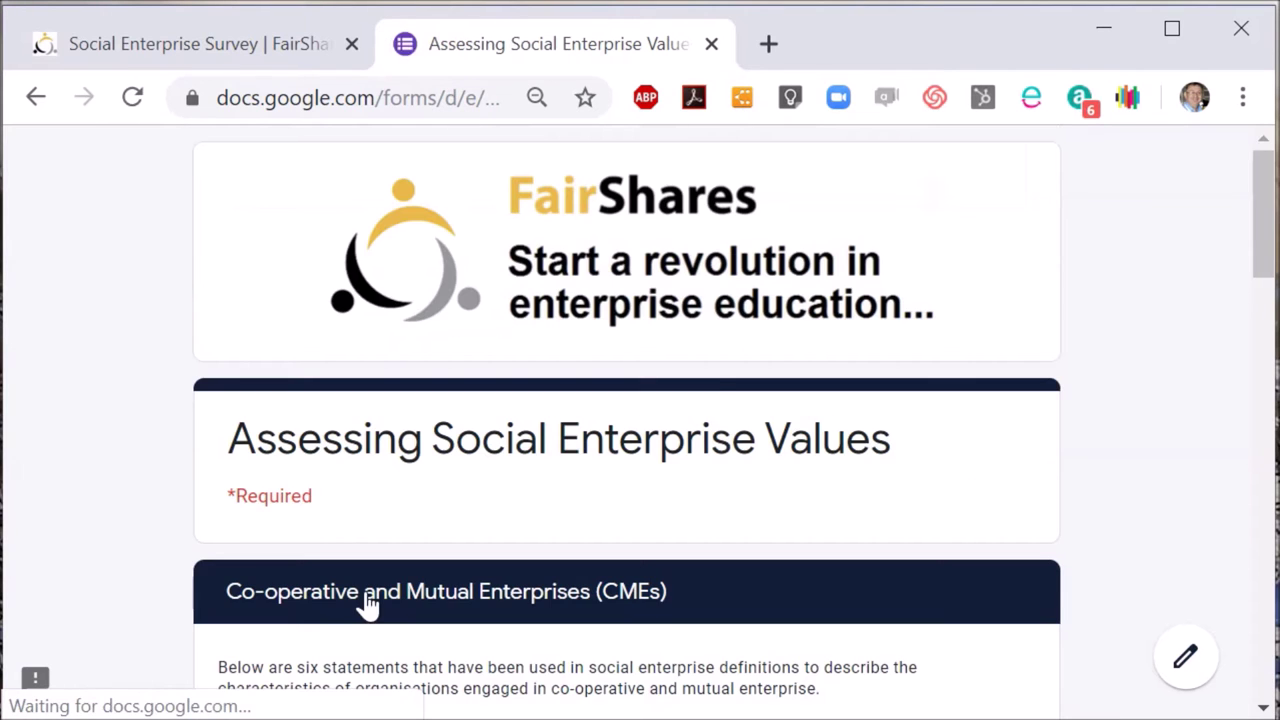
Answer CME Scope rows: political education Some, assets row, ownership and membership Most, capital contributions Some.
left_click(1260, 195)
left_click_drag(1265, 195, 1266, 277)
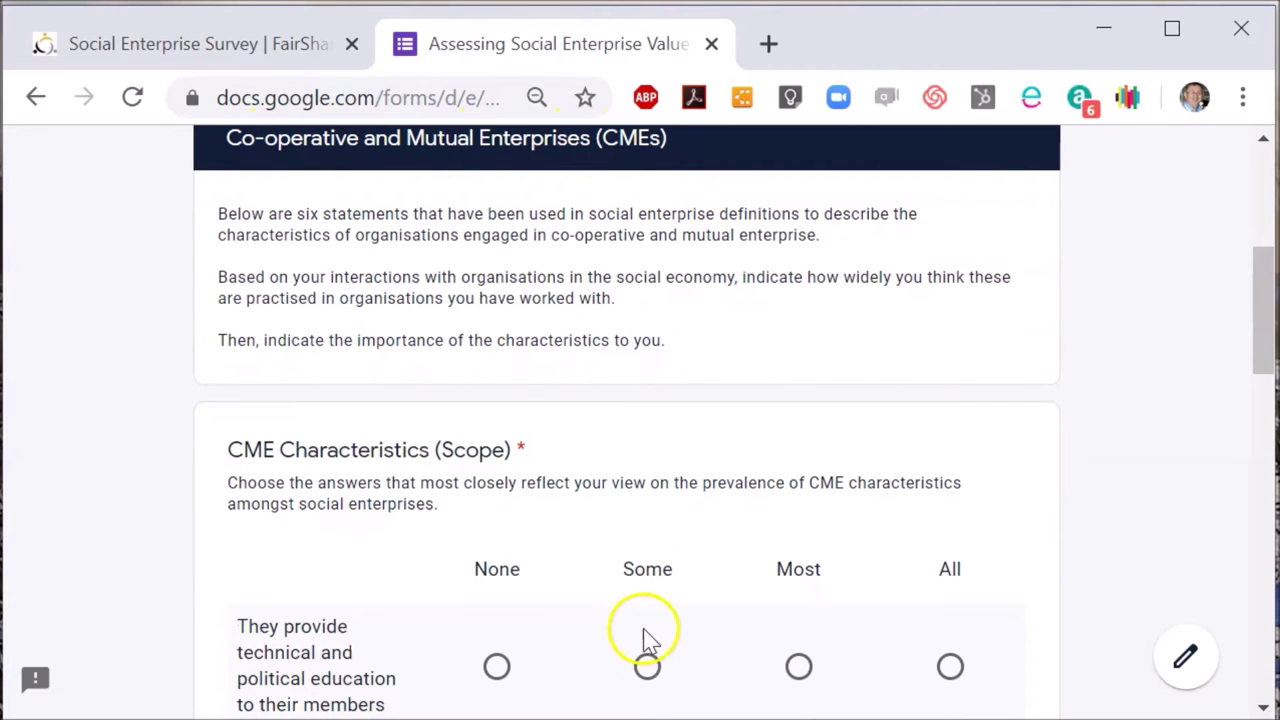
left_click(647, 668)
left_click_drag(1263, 323, 1262, 387)
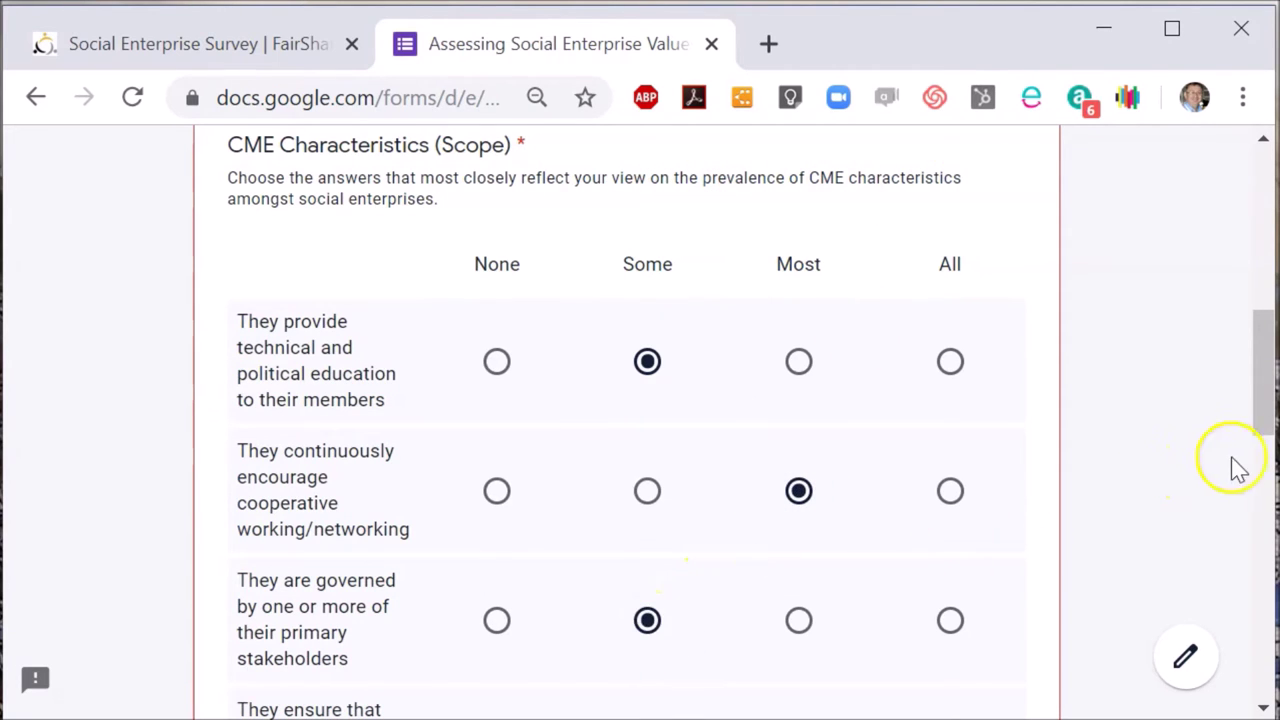
left_click_drag(1257, 423, 1253, 491)
left_click(950, 462)
left_click(801, 668)
left_click_drag(1263, 470, 1257, 575)
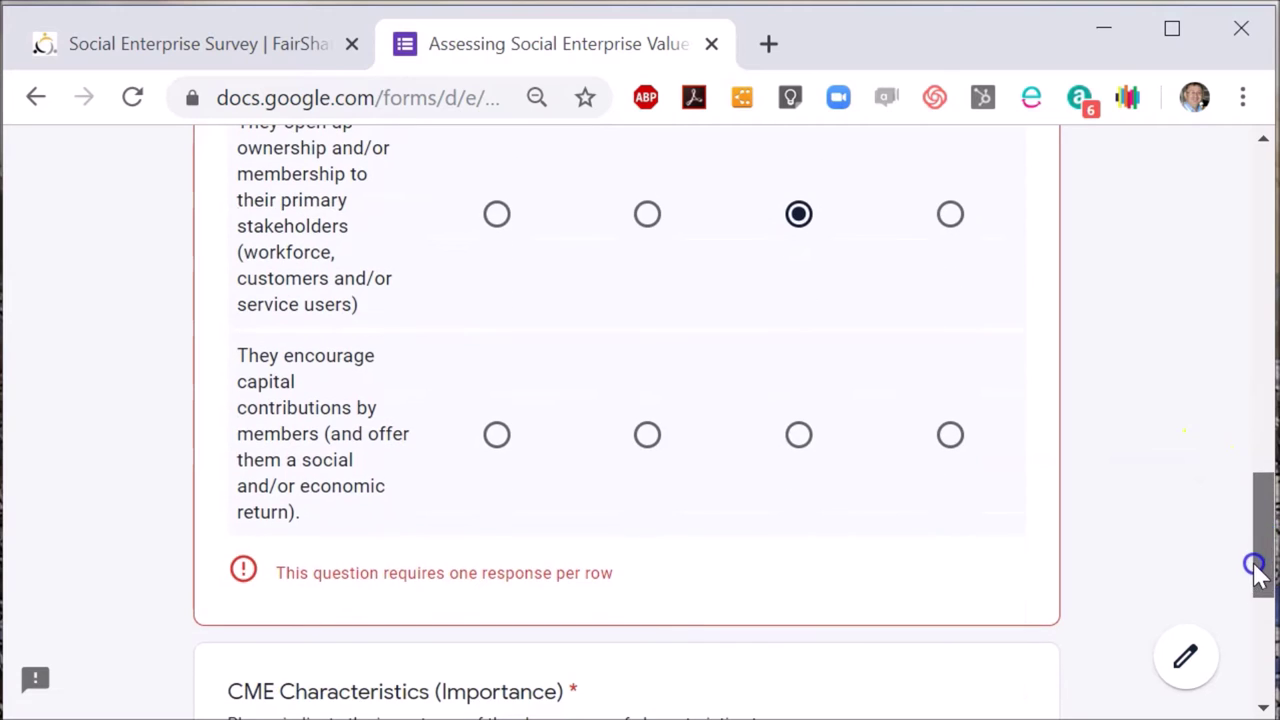
left_click(647, 434)
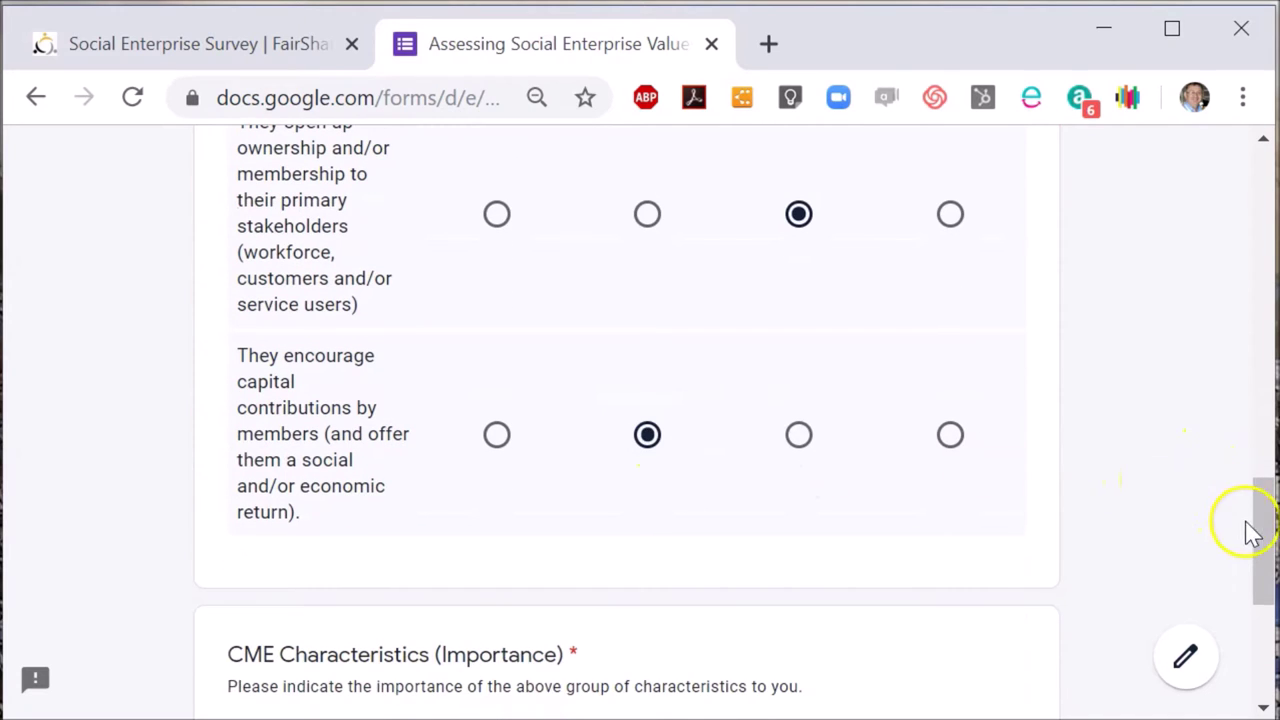
Rate CME characteristics importance 4 and continue to the SRBs section.
left_click_drag(1260, 563, 1260, 623)
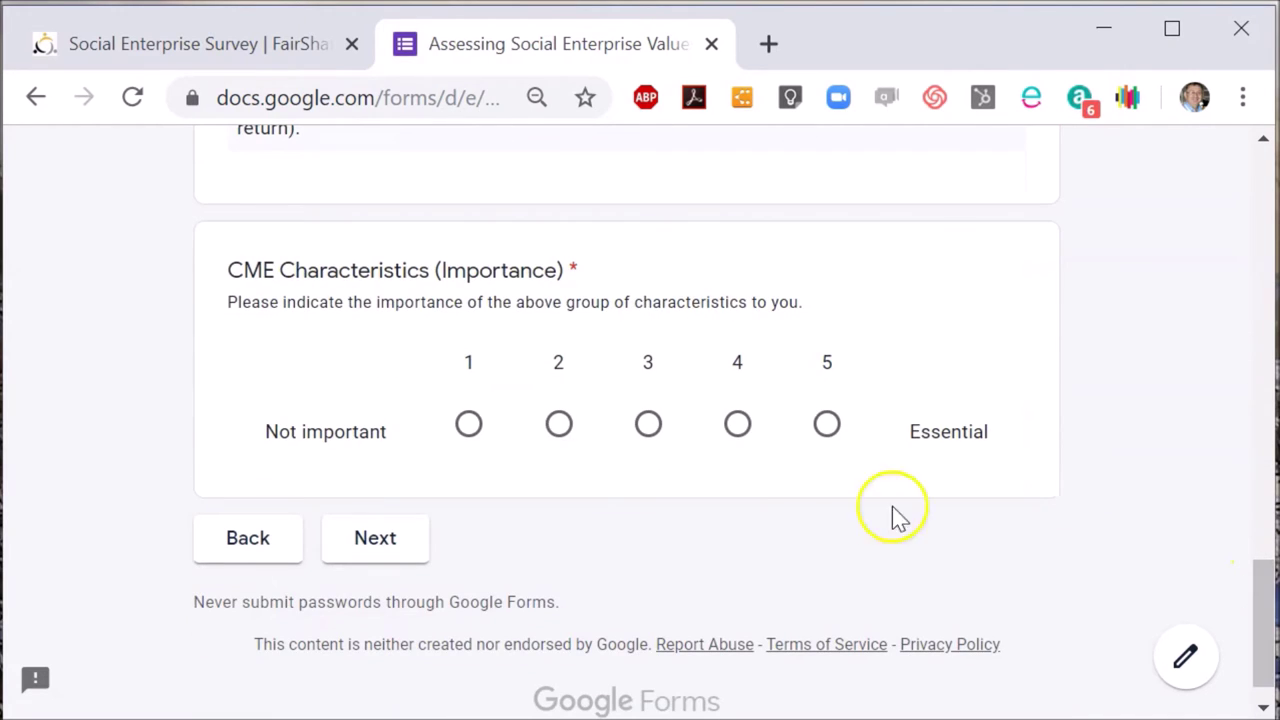
left_click(737, 427)
left_click(378, 540)
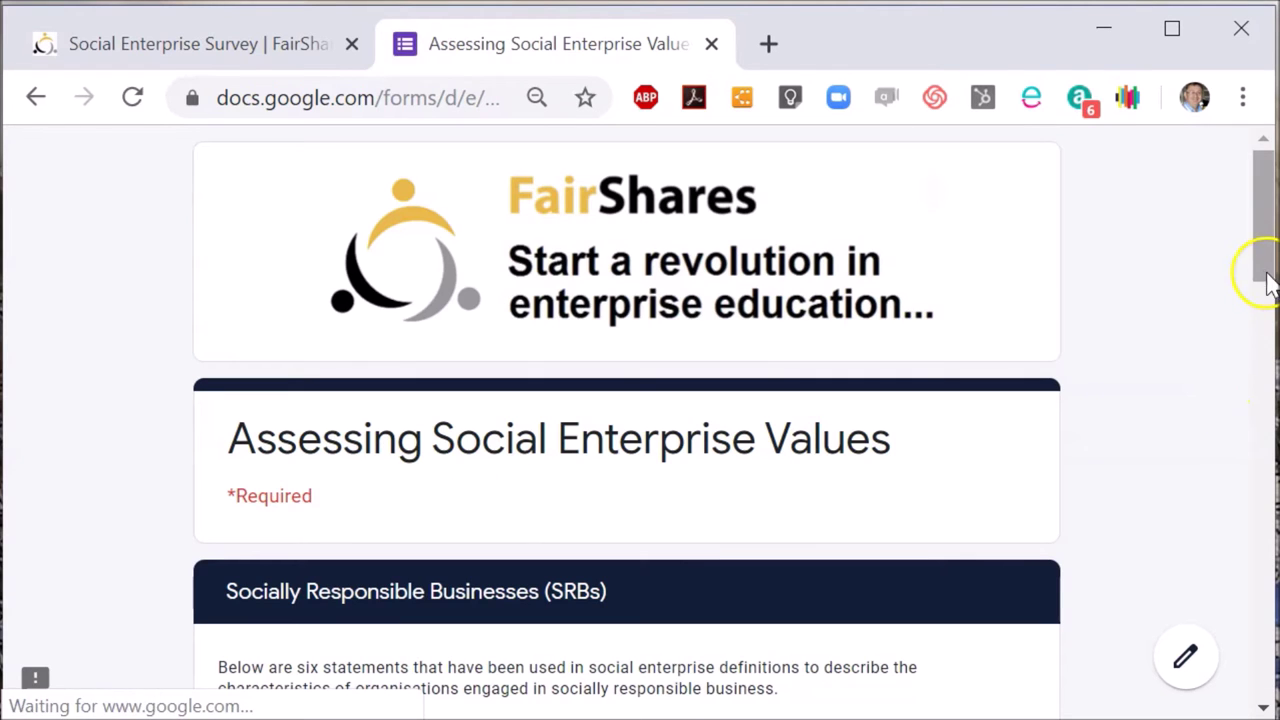
Set SRB rows: not privately owned, ethical values, positive impact Most; employment, public education, trading income Some.
left_click_drag(1266, 263, 1268, 432)
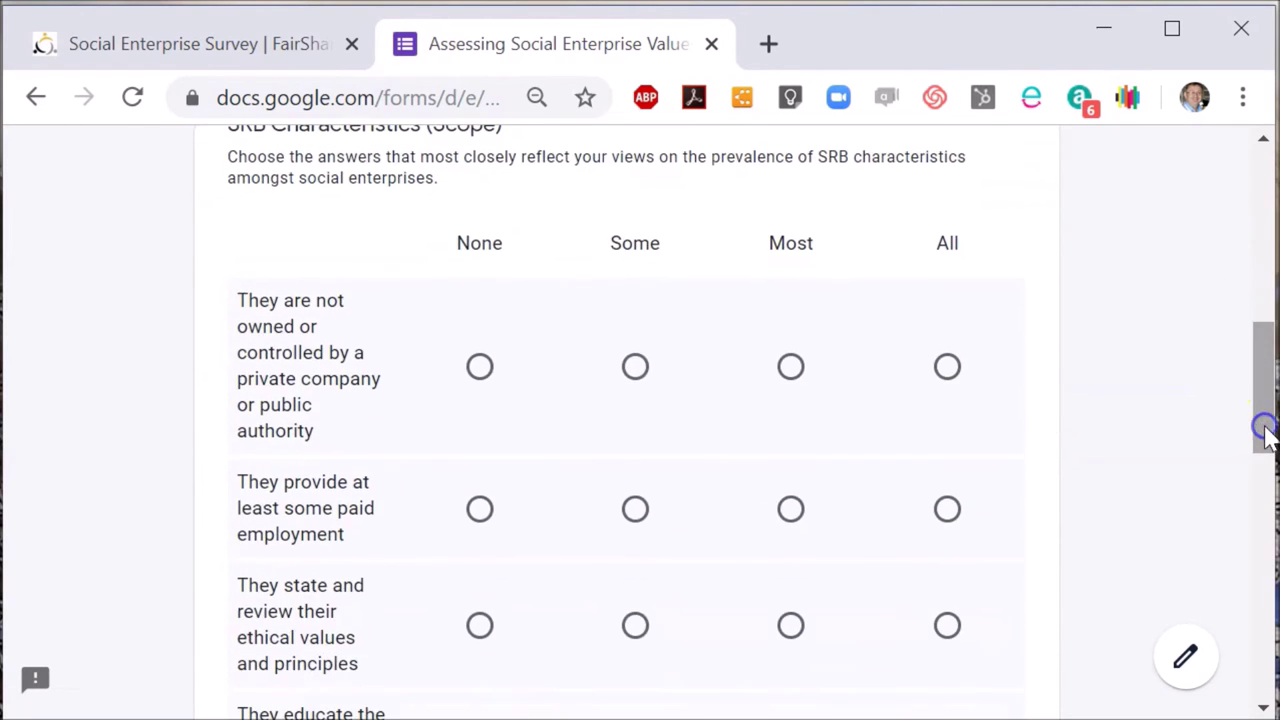
left_click(805, 374)
left_click(636, 512)
left_click(790, 623)
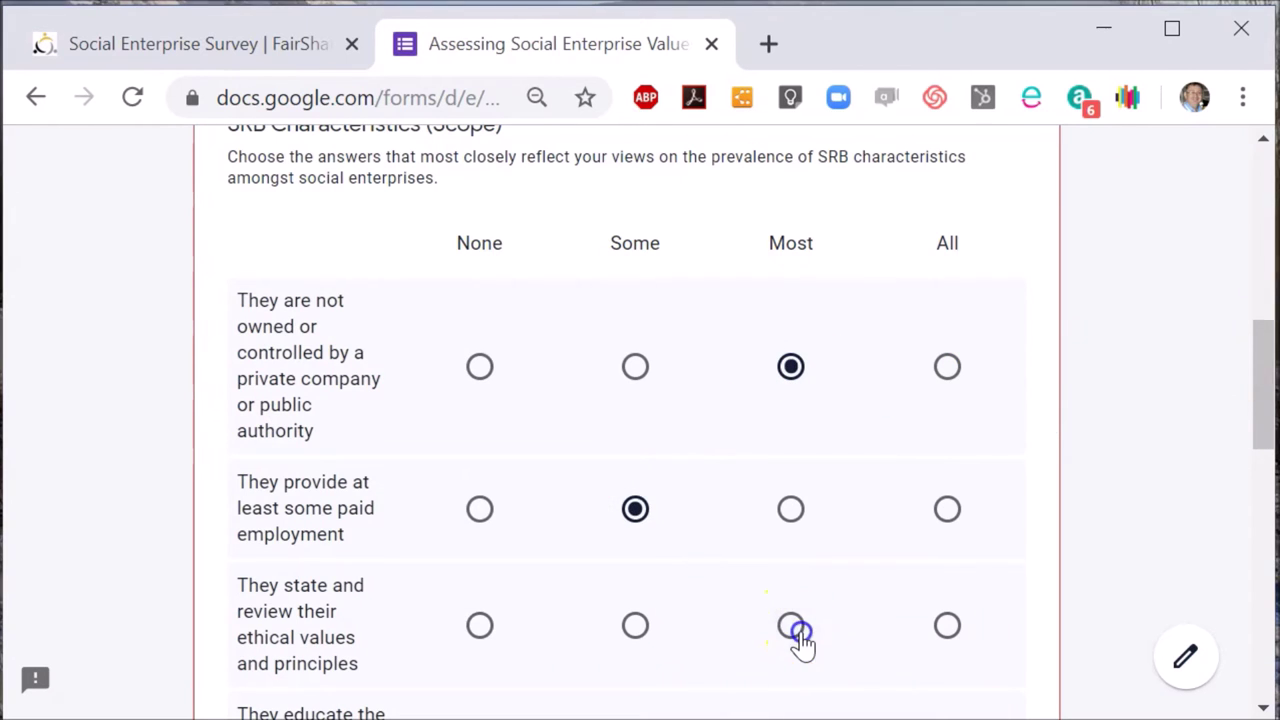
left_click(1268, 520)
left_click(641, 245)
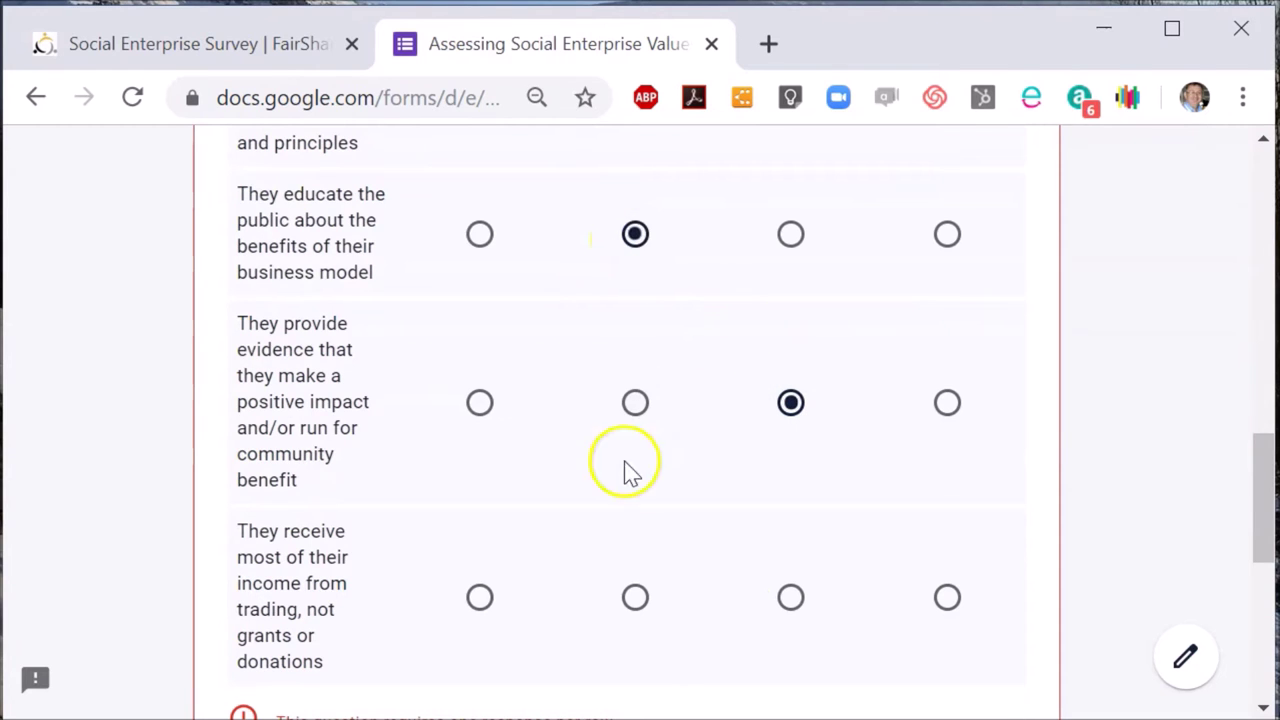
left_click(635, 597)
Rate SRB characteristics importance 4 and advance to the Making a choice section.
left_click_drag(1260, 533, 1257, 606)
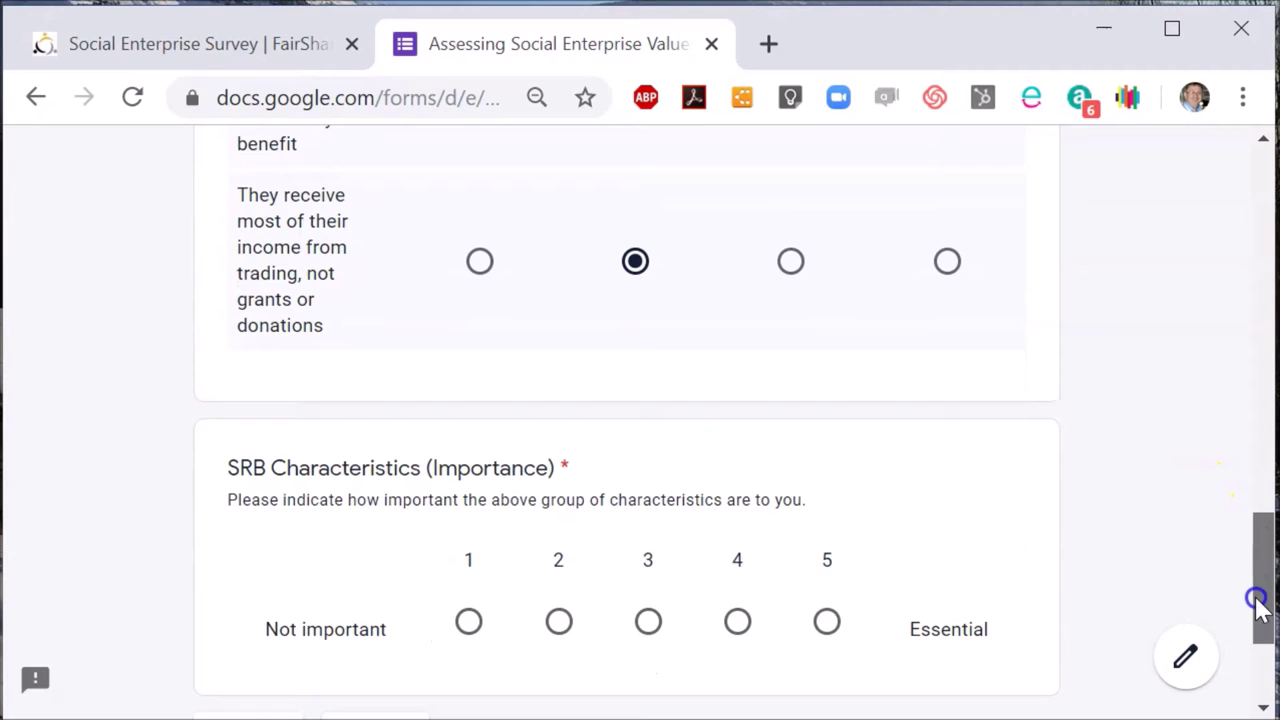
left_click(742, 622)
left_click(1265, 672)
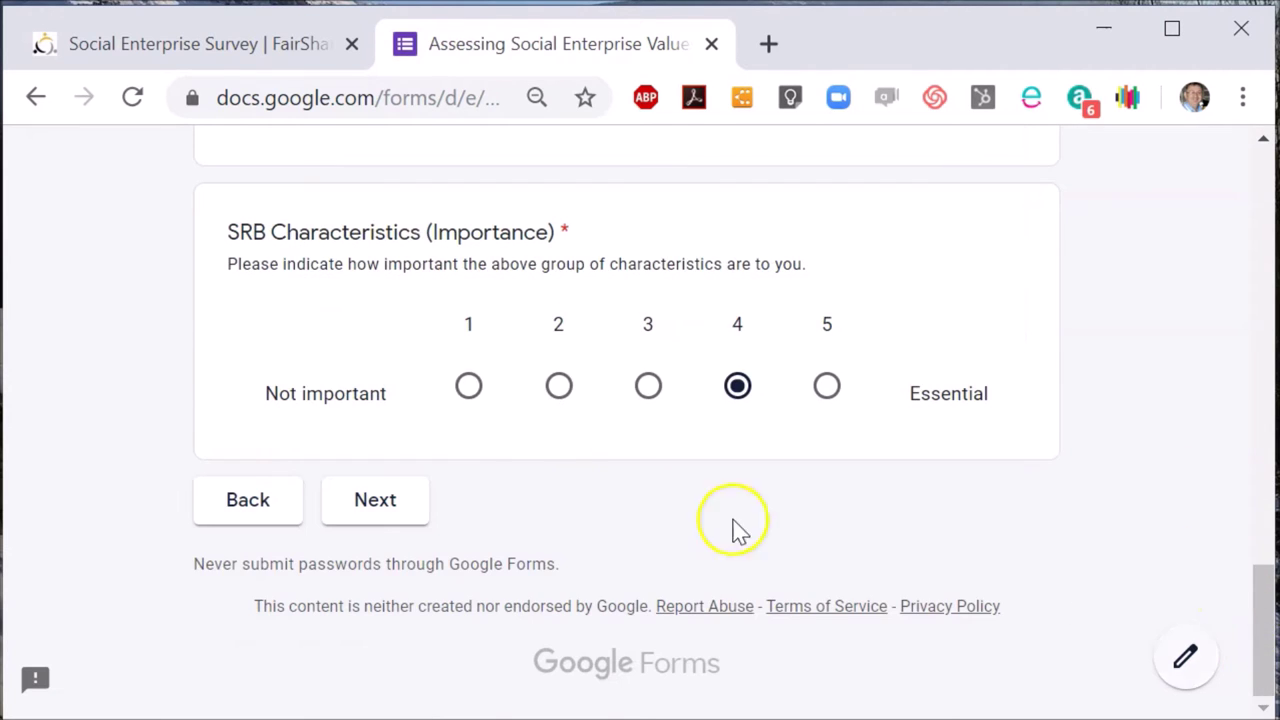
left_click(374, 514)
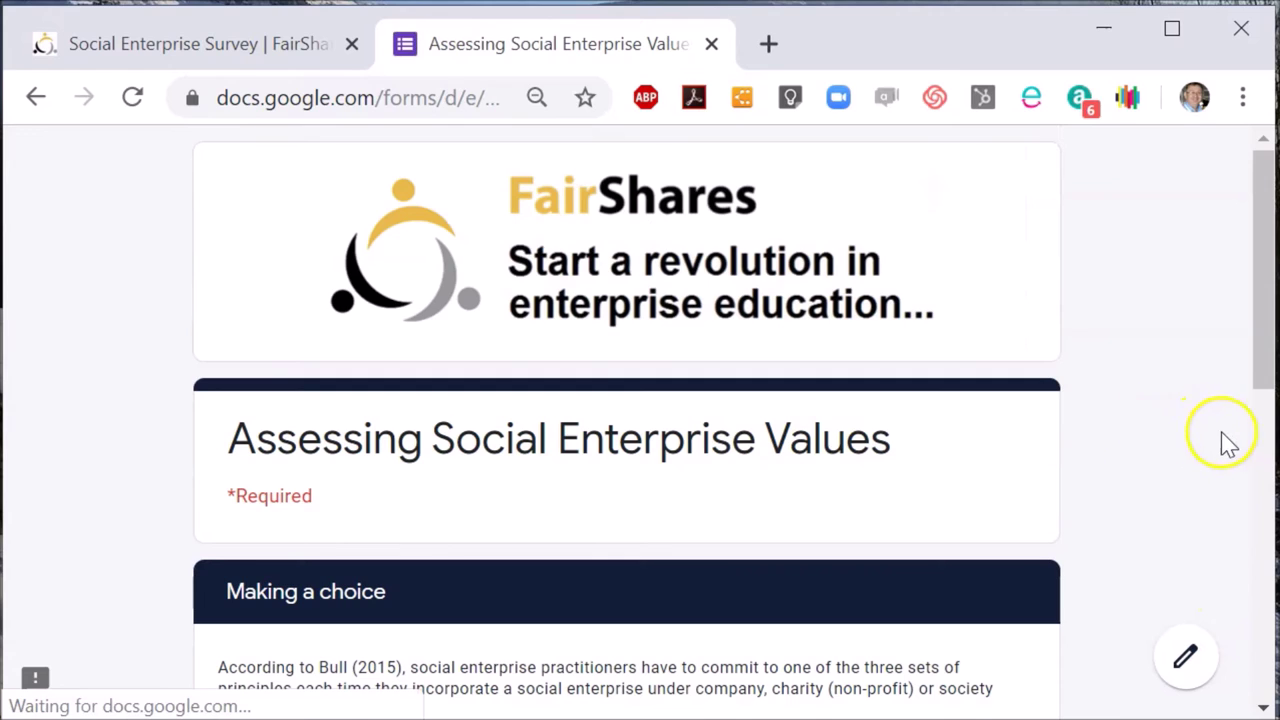
Choose Co-operative and Mutual Enterprises (CMEs) for 'Which characteristics?' and place the cursor in Justification.
left_click(1266, 462)
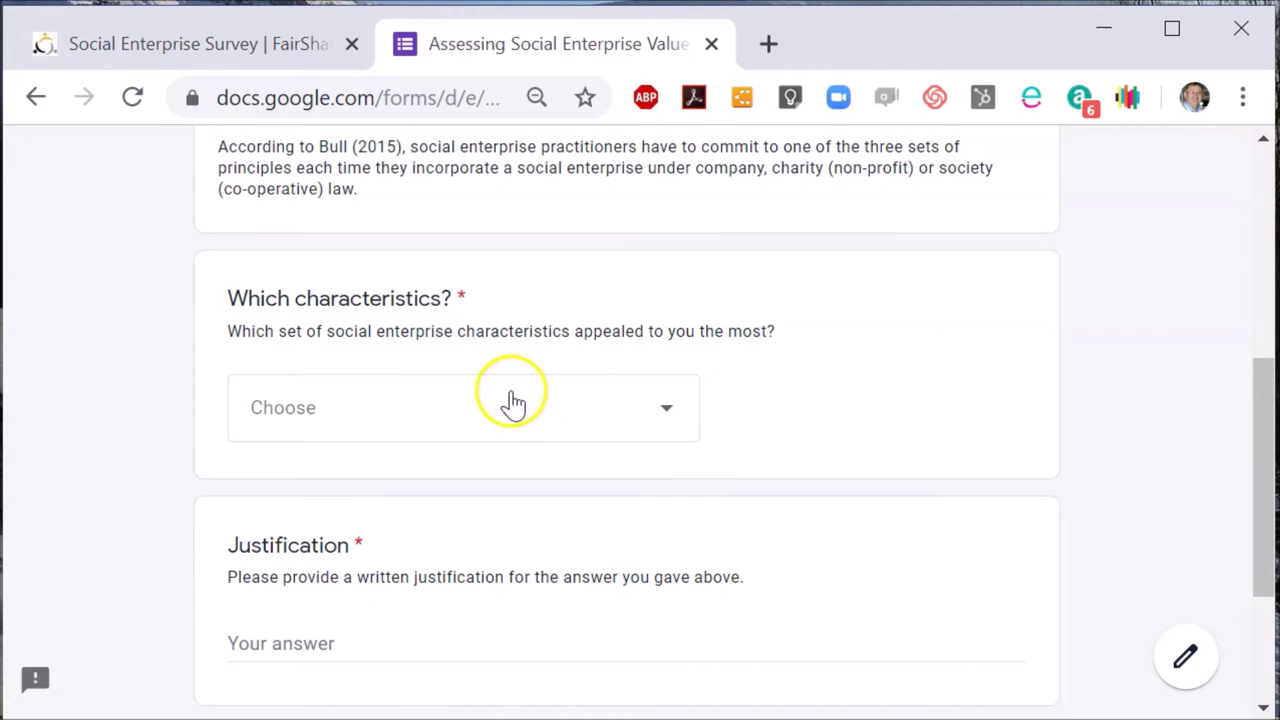
left_click(324, 420)
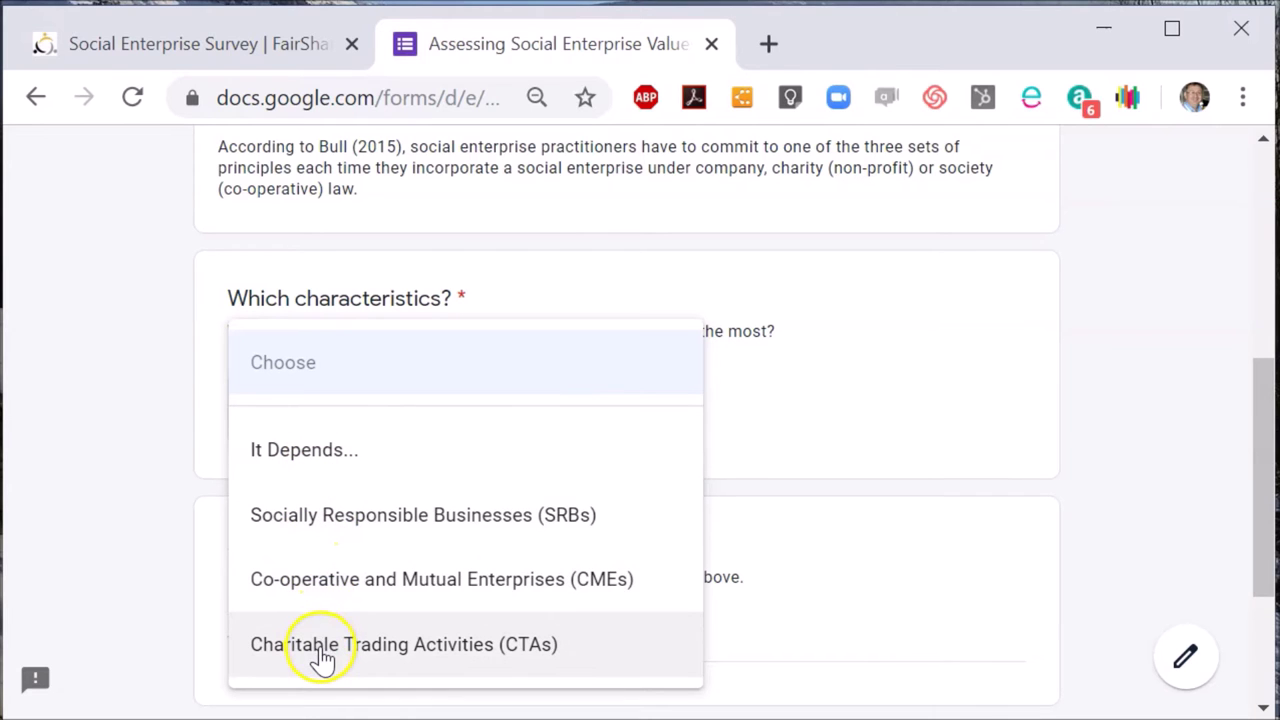
left_click(485, 590)
left_click(303, 630)
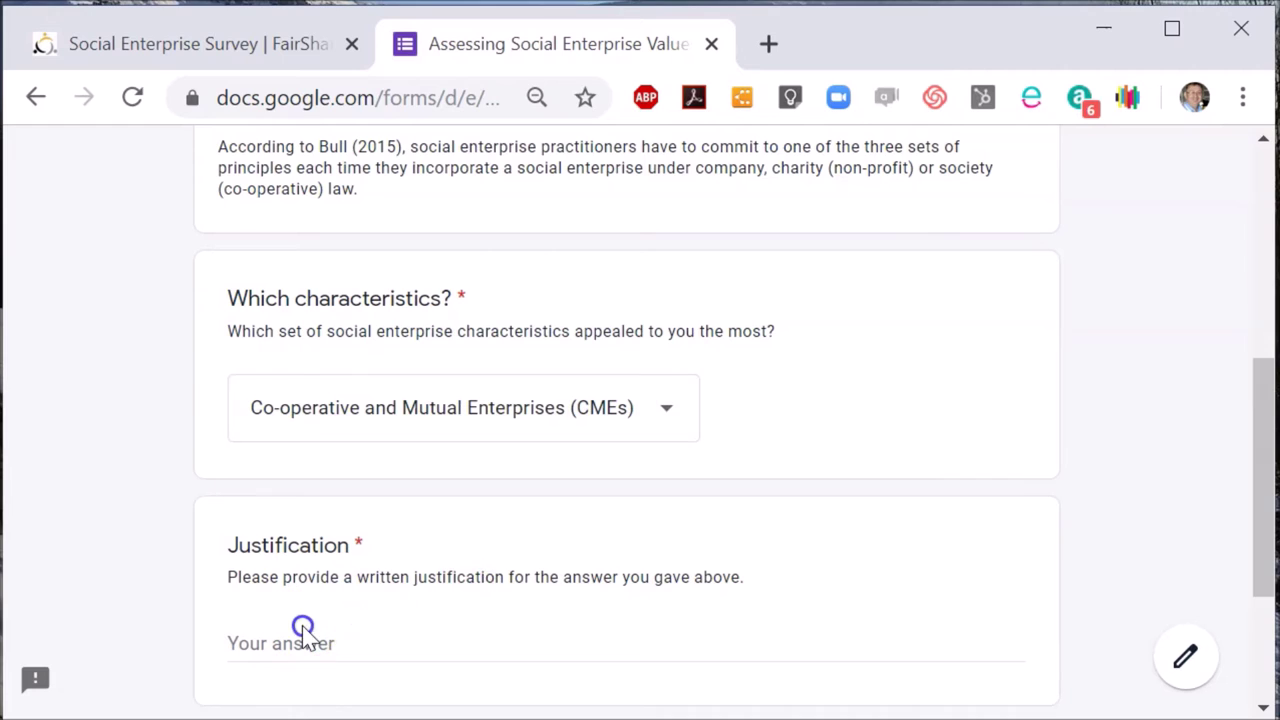
left_click(297, 645)
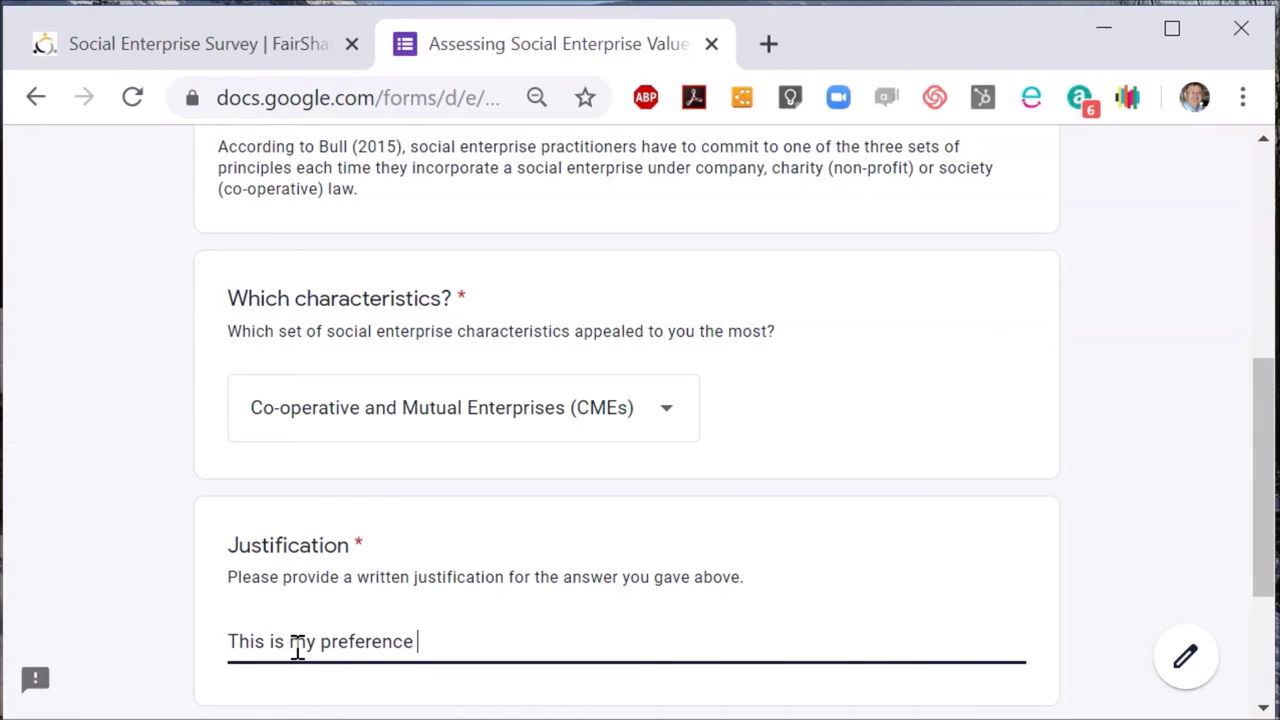
Justify: 12 years in a worker co-operative and an academic career studying solidarity cooperatives; then continue.
type("cause I worked for 12 years in the")
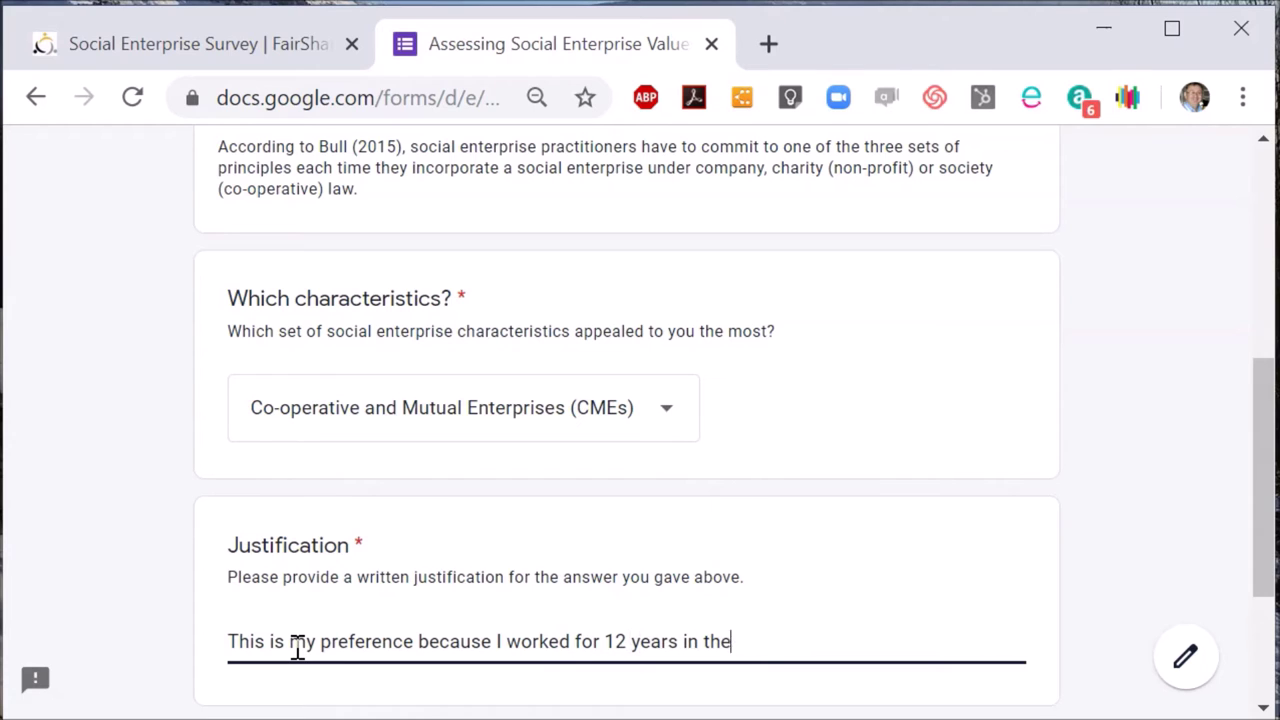
key("BackSpace")
key("BackSpace")
key("BackSpace")
type("a worker co-operative and ")
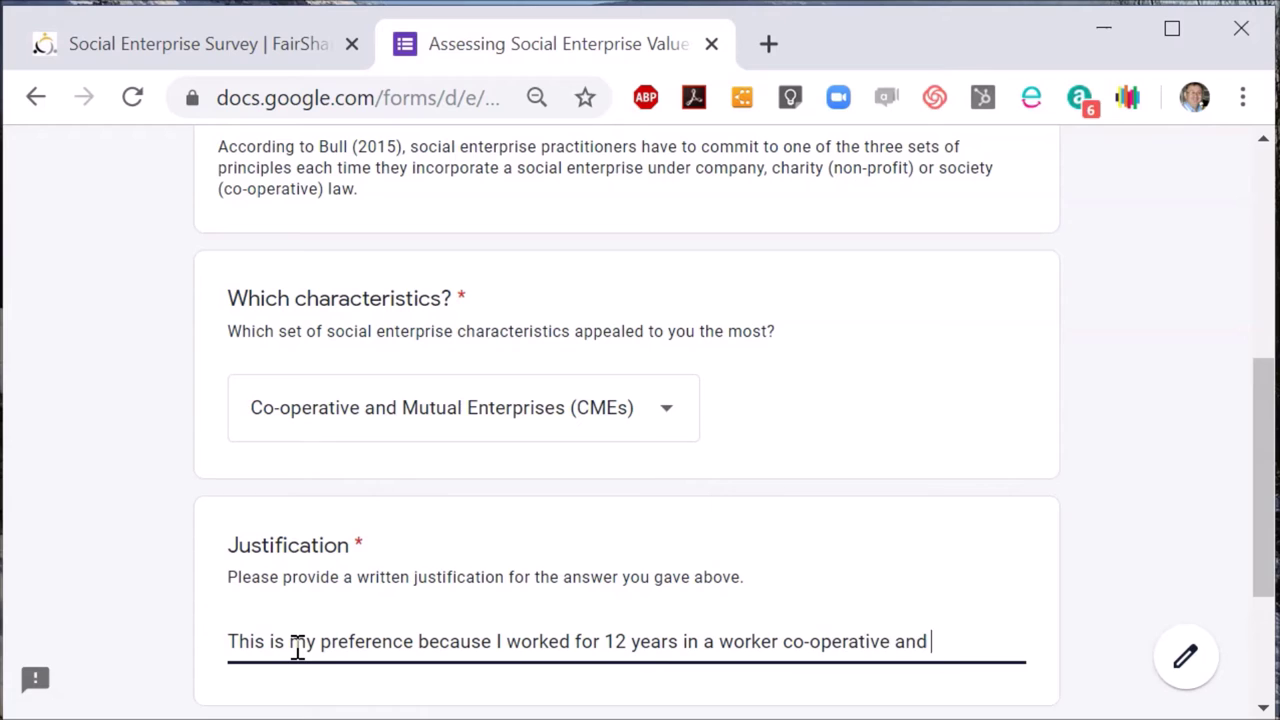
type("have spent")
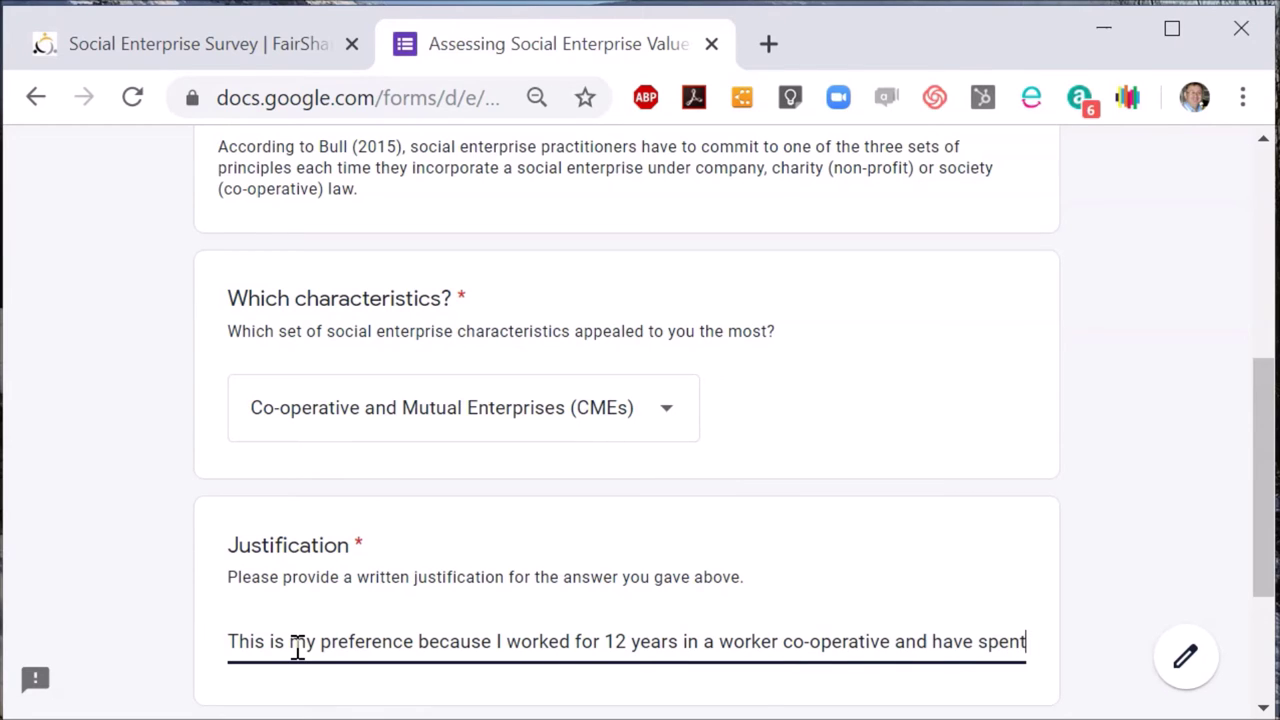
type(" my ")
type("acade")
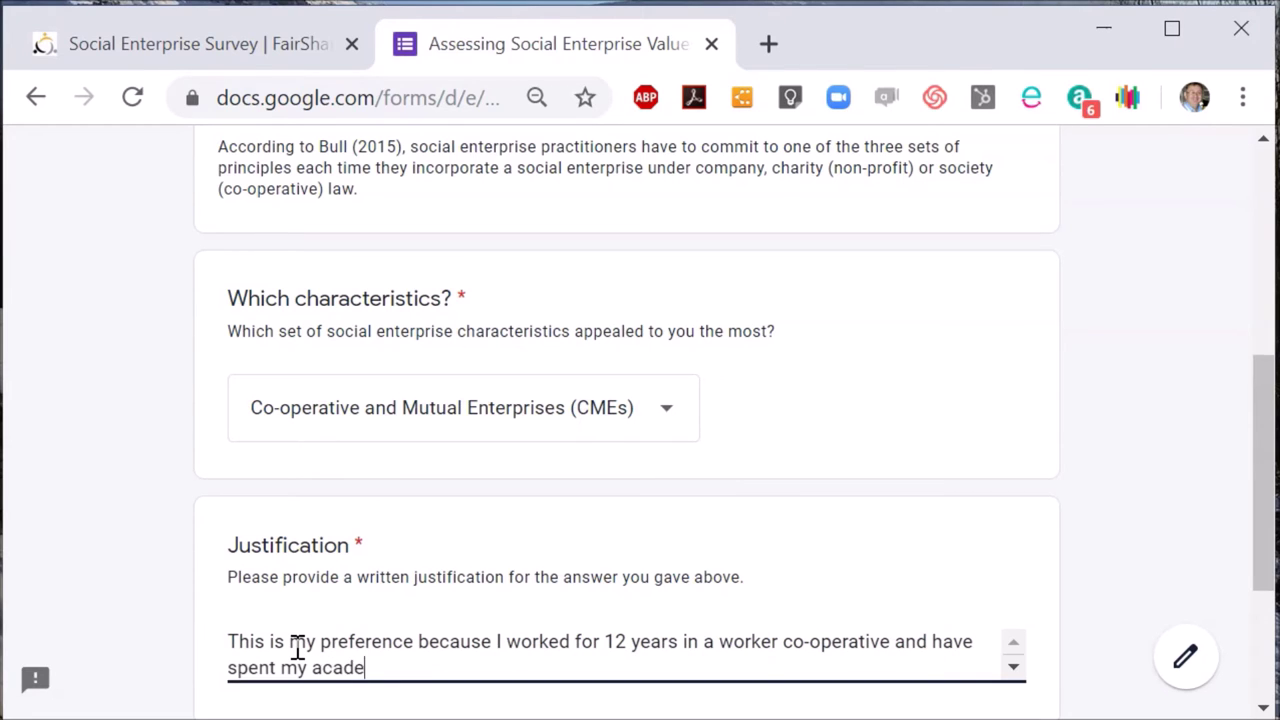
type("mic career studying so")
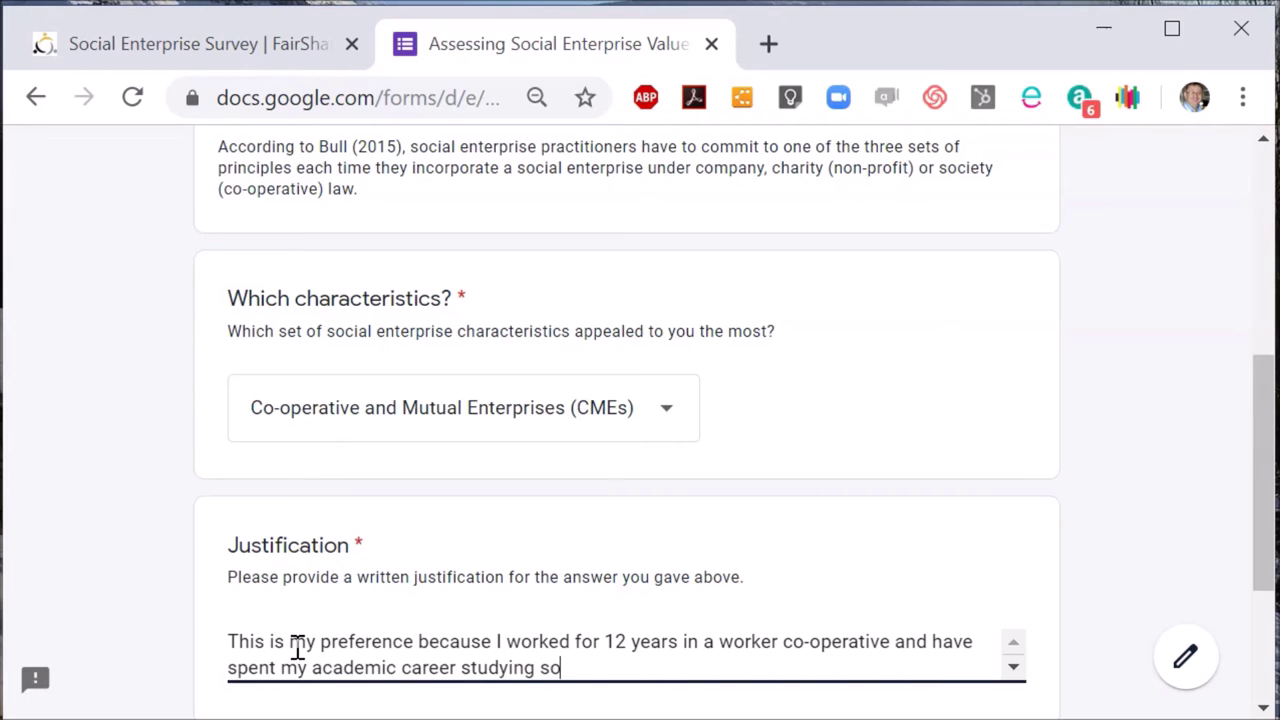
type("lidarity cooperatives.")
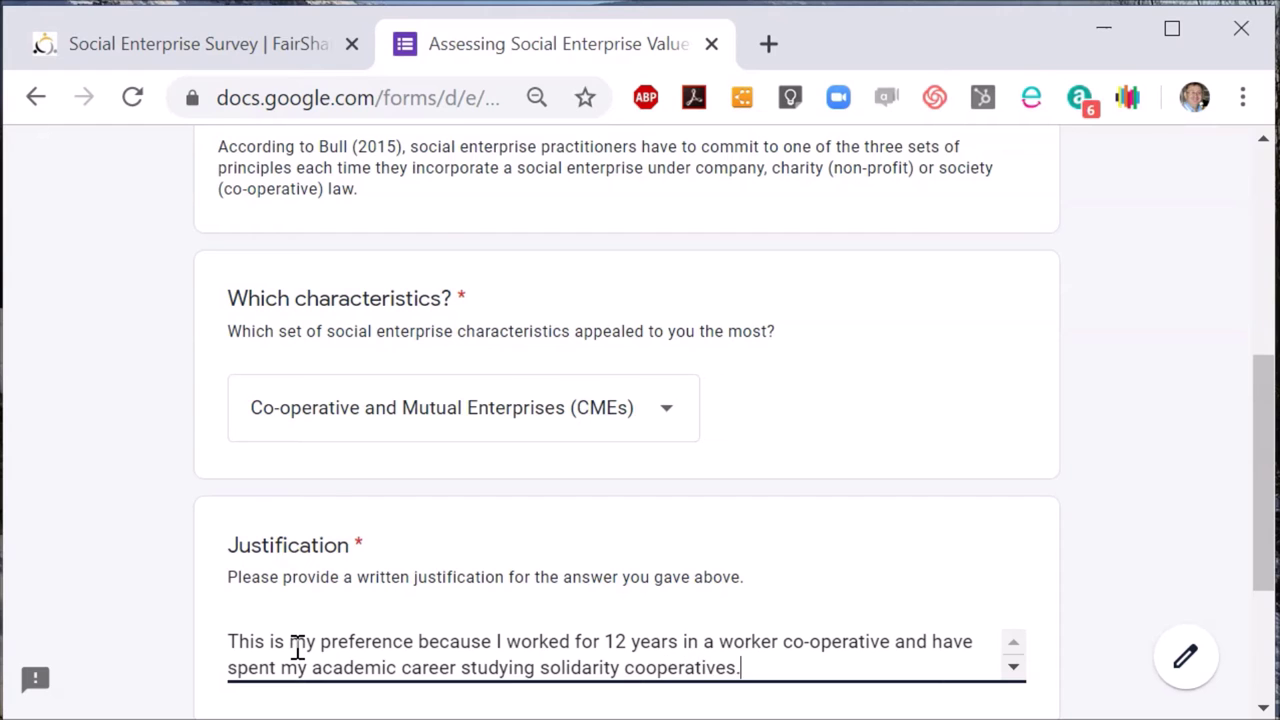
scroll(297, 650, "down", 3)
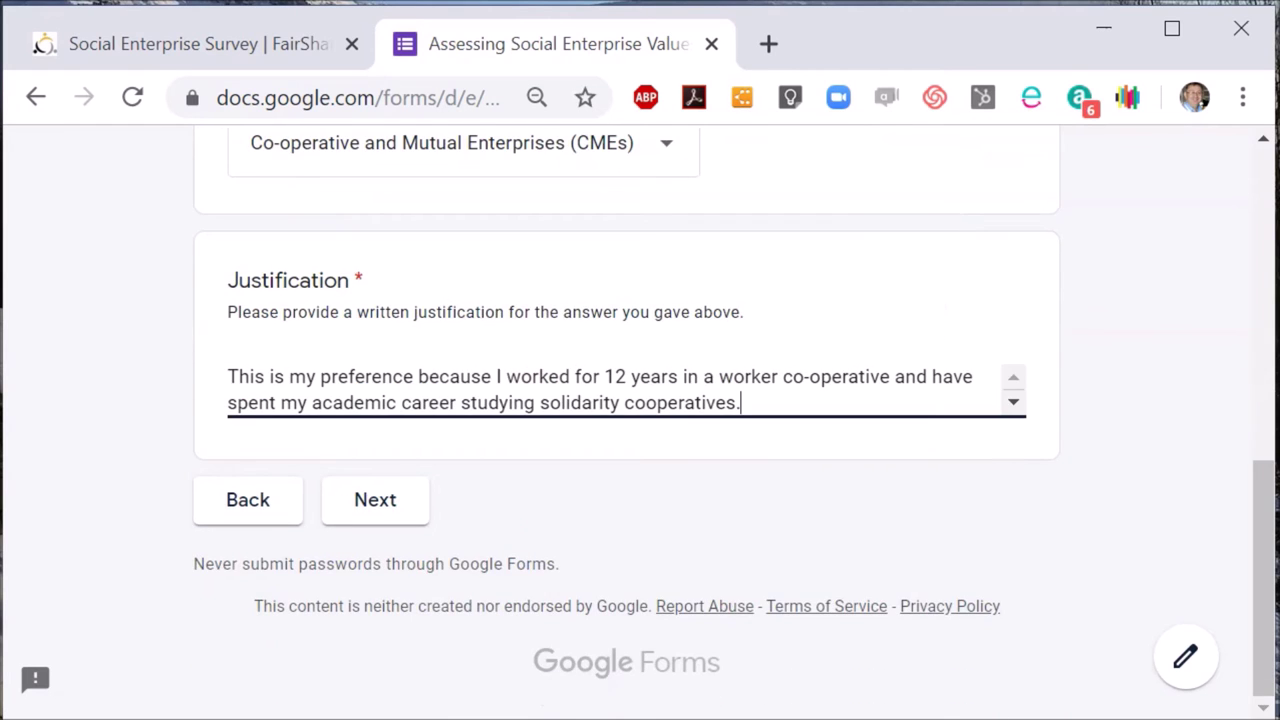
type(".")
left_click(375, 500)
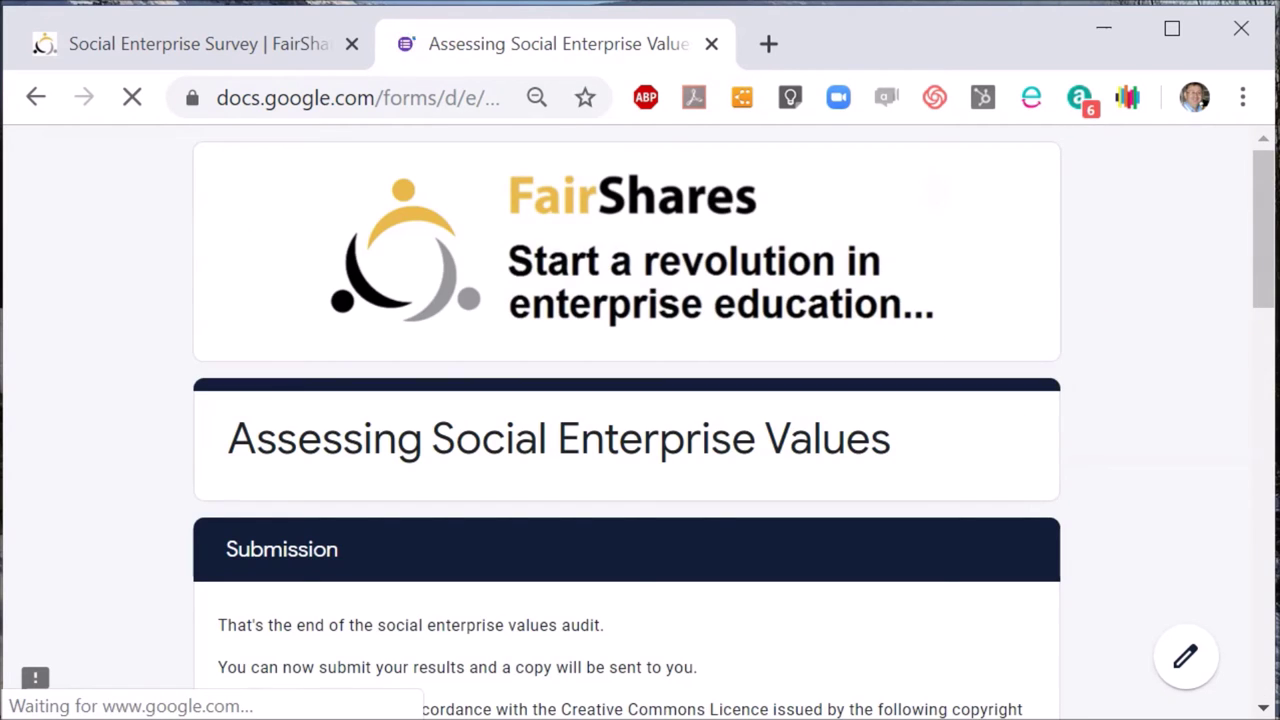
Scroll through the Submission section past the FairShares cards down to the Submit button.
scroll(640, 420, "down", 4)
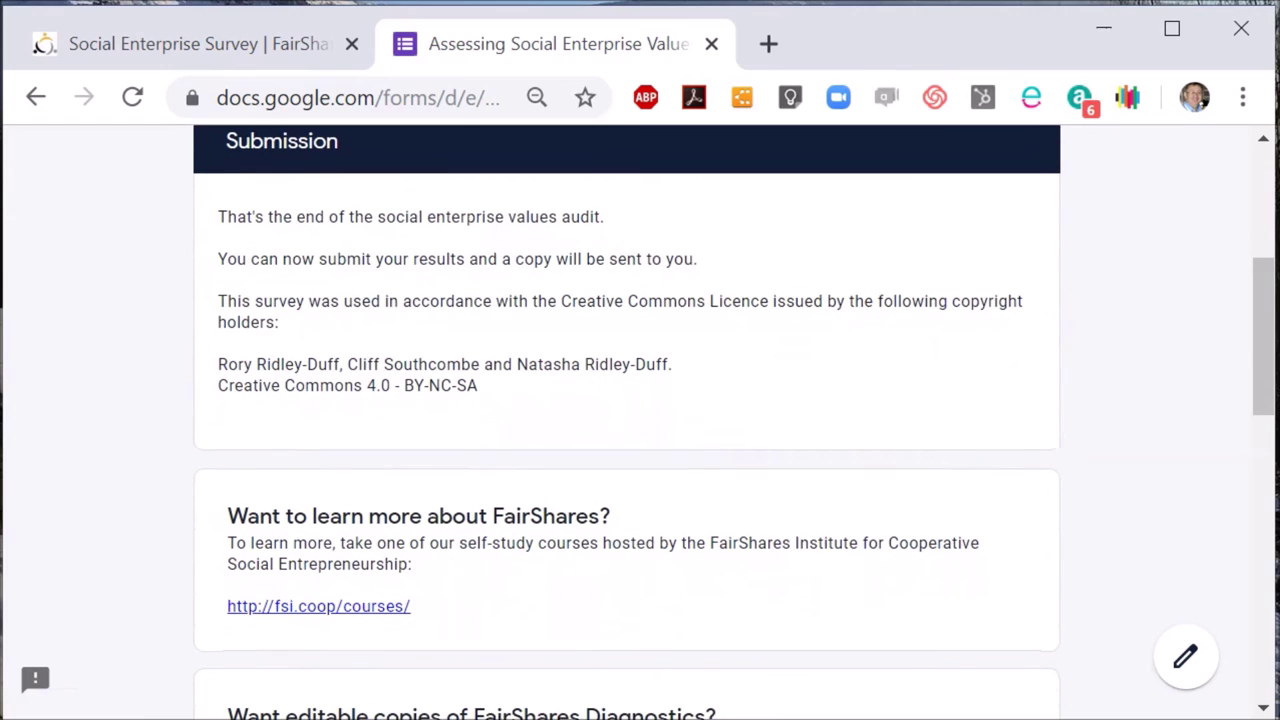
scroll(640, 420, "down", 1)
scroll(640, 420, "up", 1)
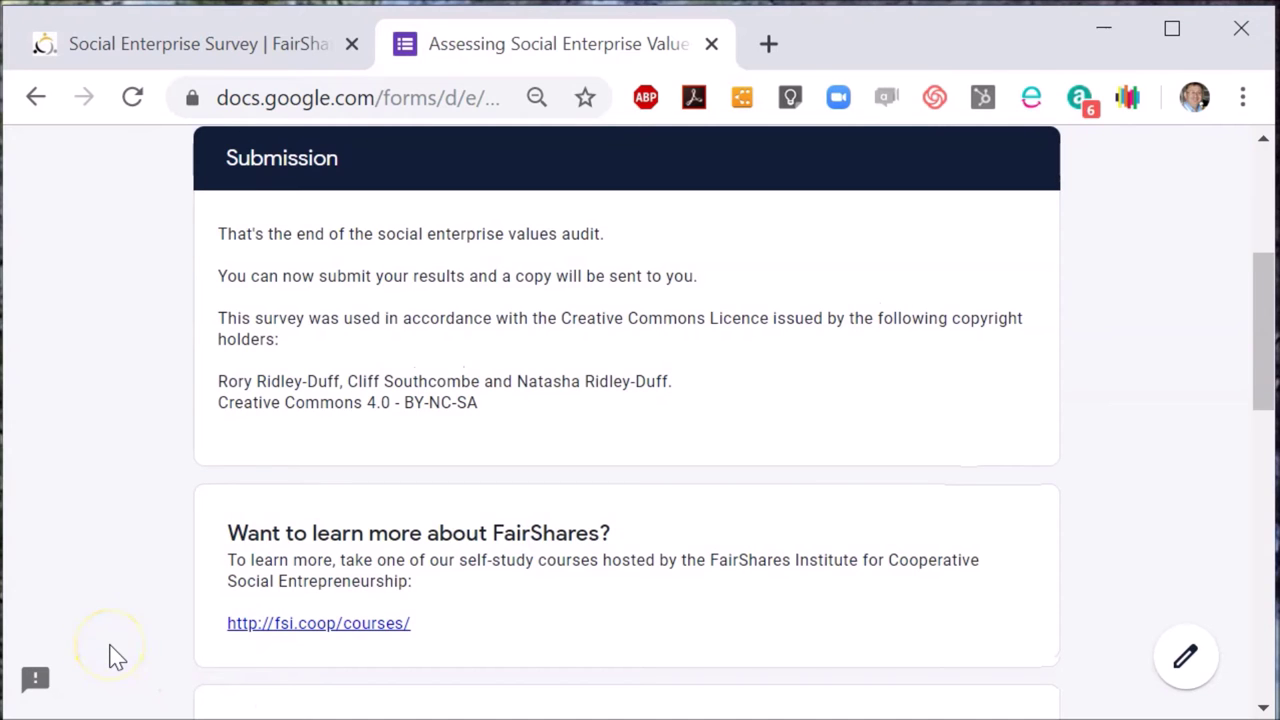
left_click(1265, 366)
left_click_drag(1265, 366, 1229, 634)
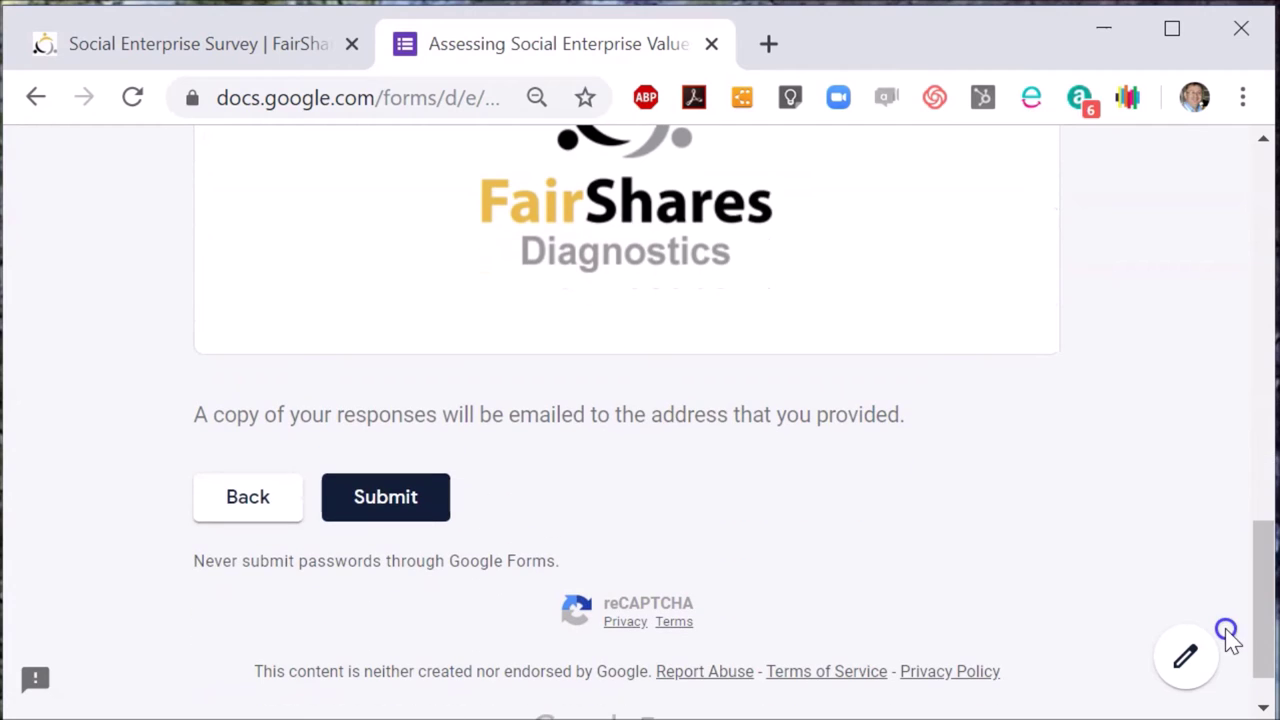